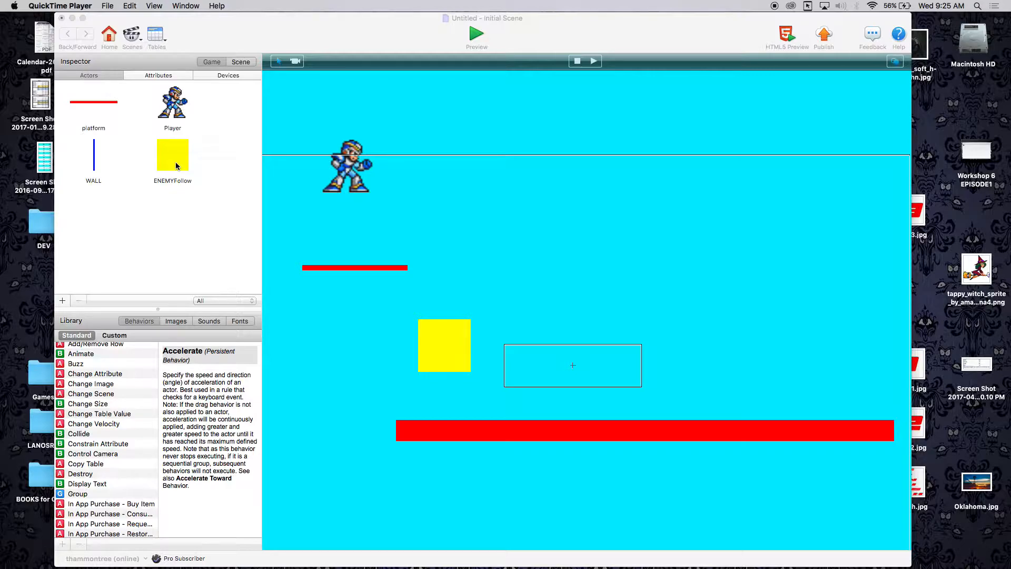
Step: Switch to GameSalad, duplicate the ENEMYFollow actor and open the copy for editing
click(108, 230)
alt+drag(182, 149, 77, 240)
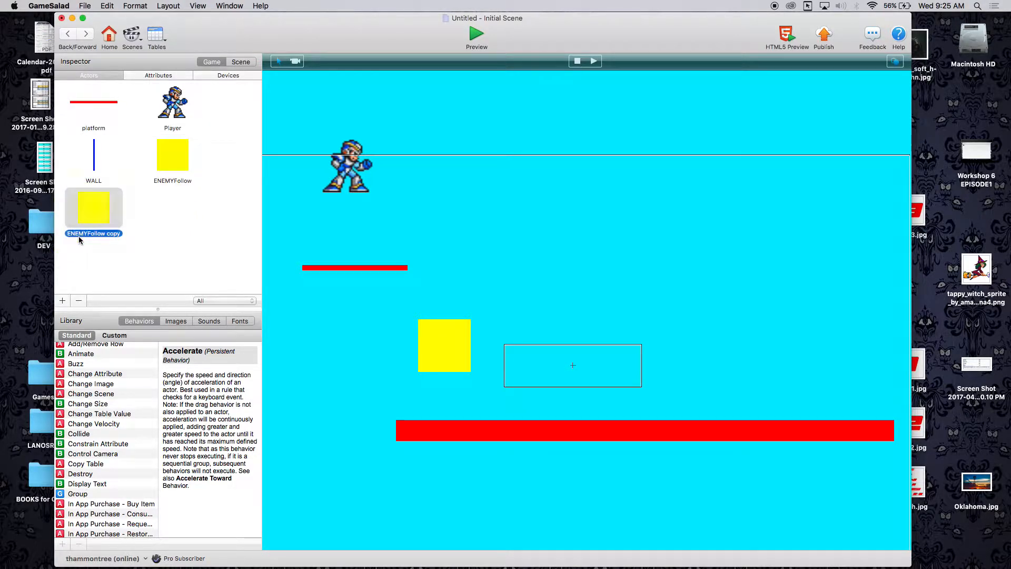
double_click(99, 210)
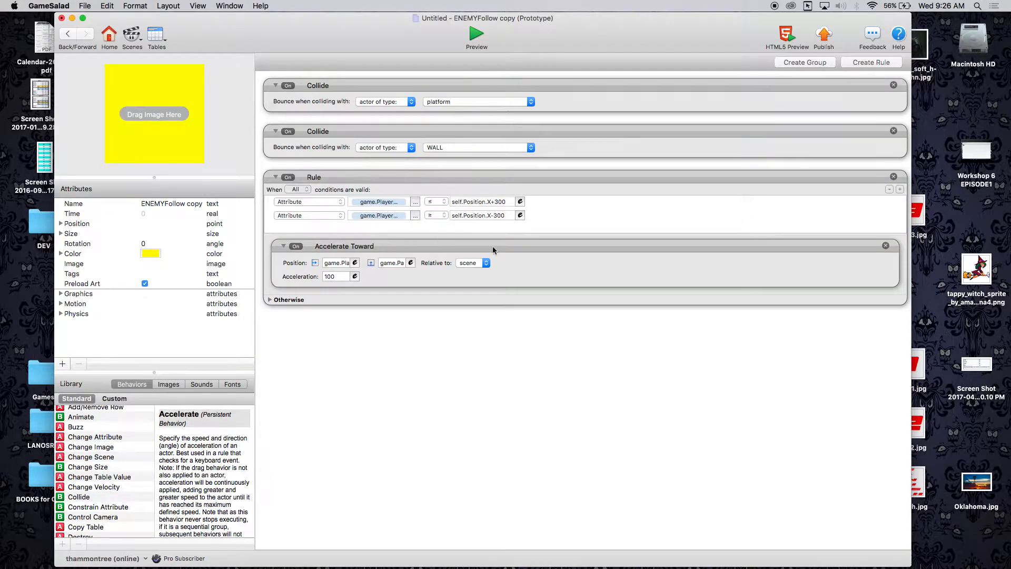
Step: Remove the Accelerate Toward behavior from the rule and both Change Attribute behaviors from its Otherwise section
click(886, 246)
click(269, 290)
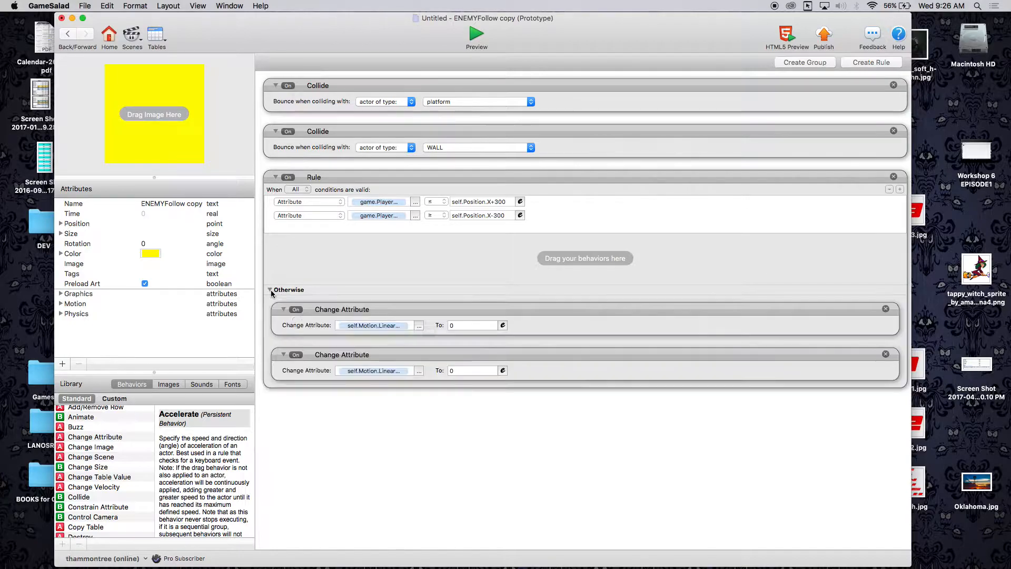
click(885, 309)
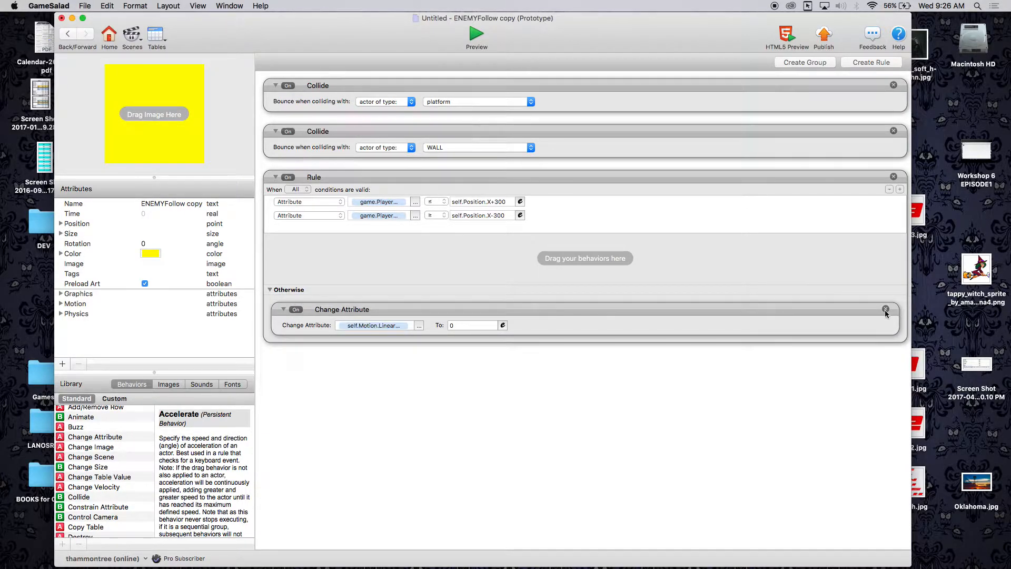
click(885, 310)
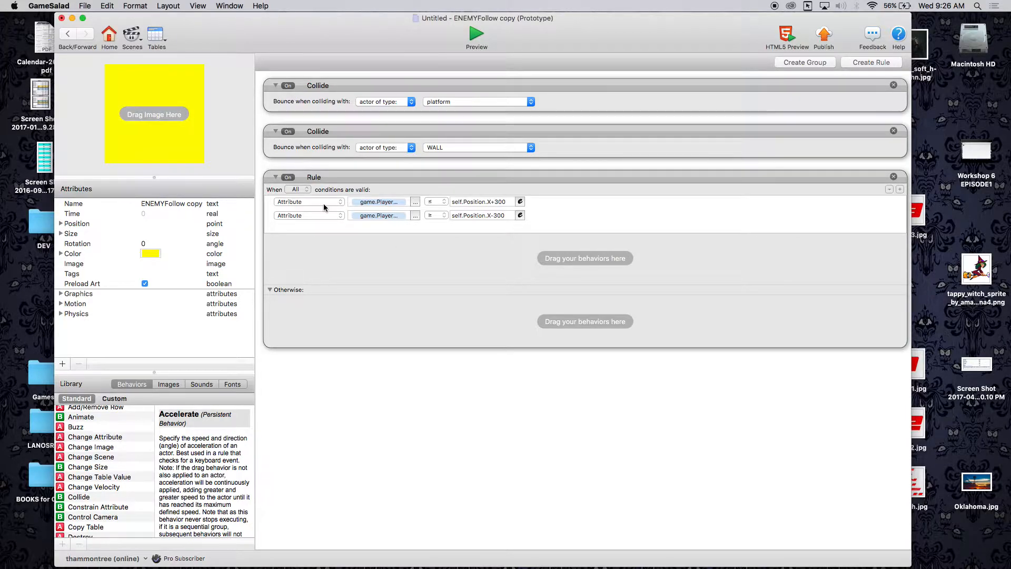
Step: Change the copied enemy actor's color to orange
click(150, 253)
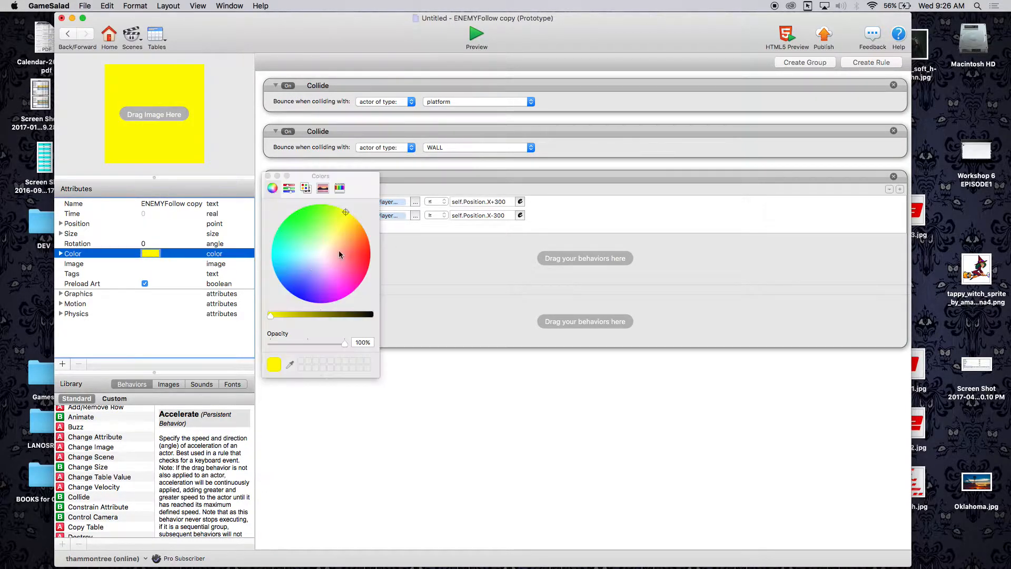
click(345, 212)
click(345, 212)
mouse_move(345, 212)
mouse_down()
mouse_move(352, 226)
mouse_move(364, 217)
mouse_up()
click(267, 176)
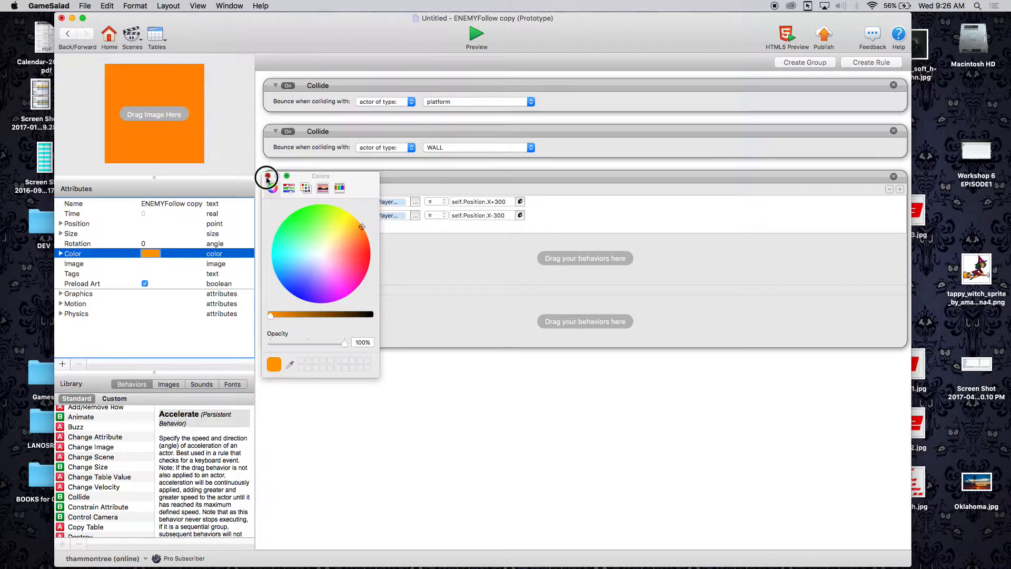
Step: Rename the copied enemy actor as ShootingEnemy
double_click(167, 203)
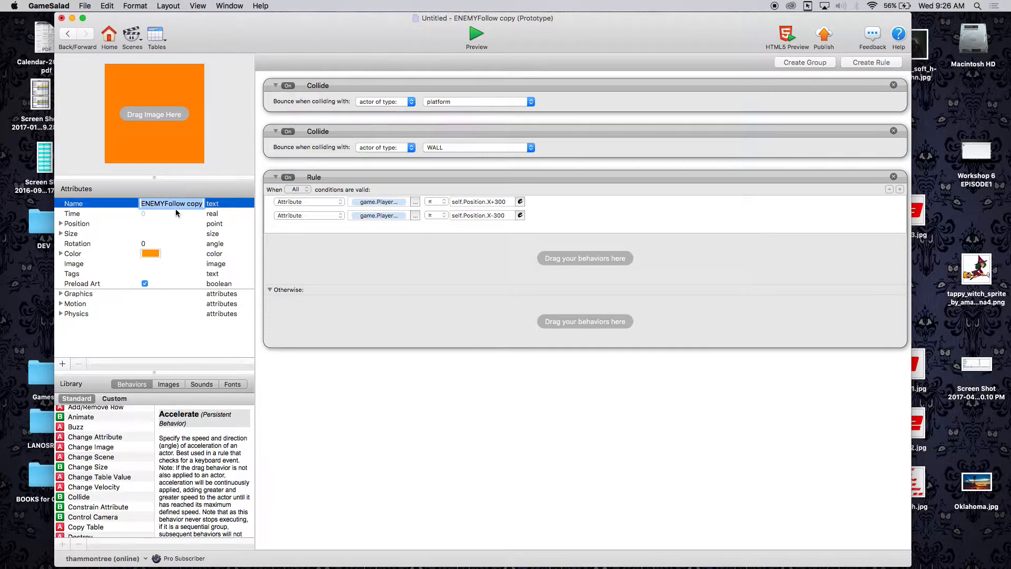
text(ShootingEnemy)
key(Tab)
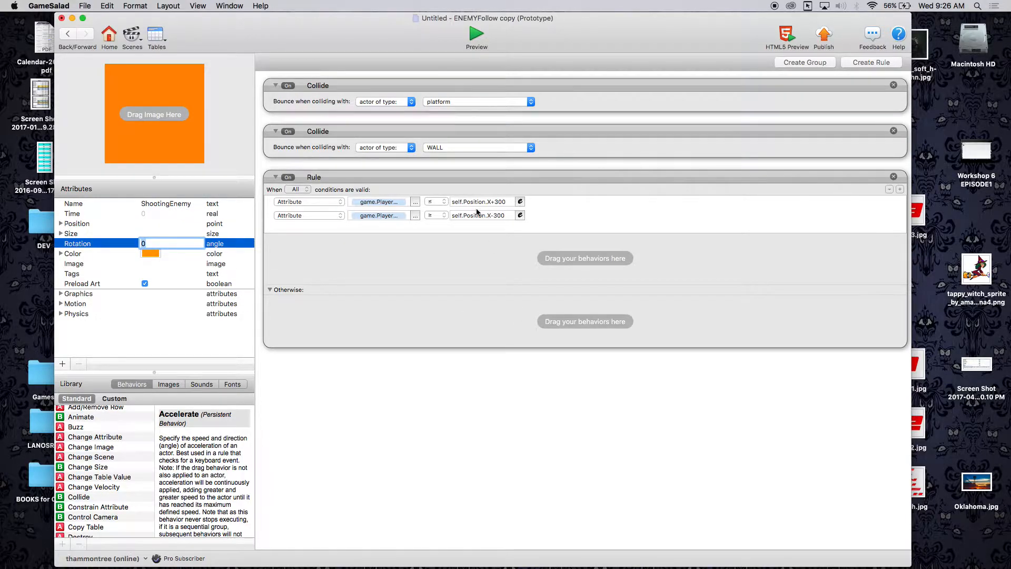
Step: Add a Spawn Actor behavior to the player-distance rule and set the actor it spawns to ENEMYFollow
click(507, 201)
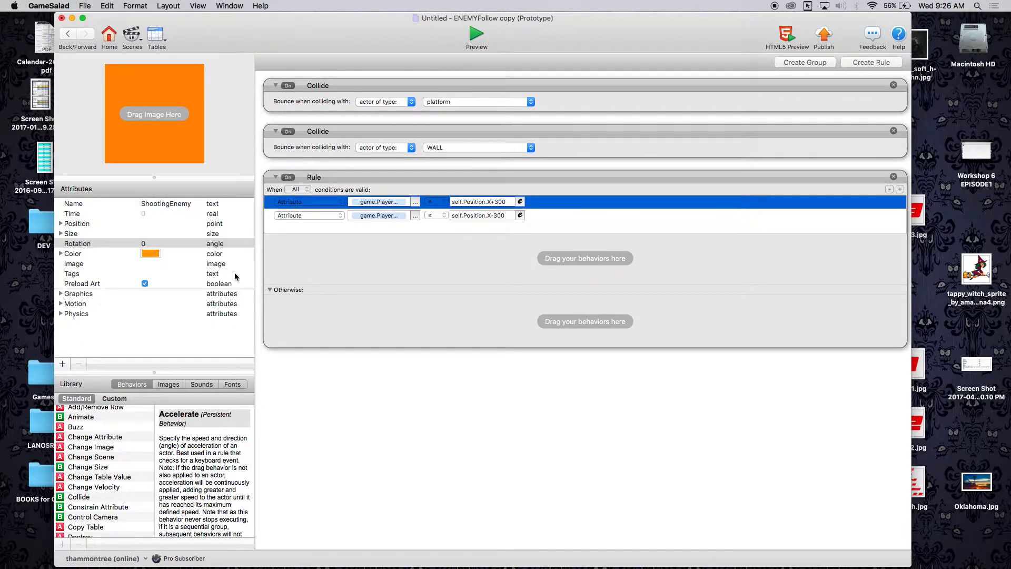
scroll(102, 479, down, 5)
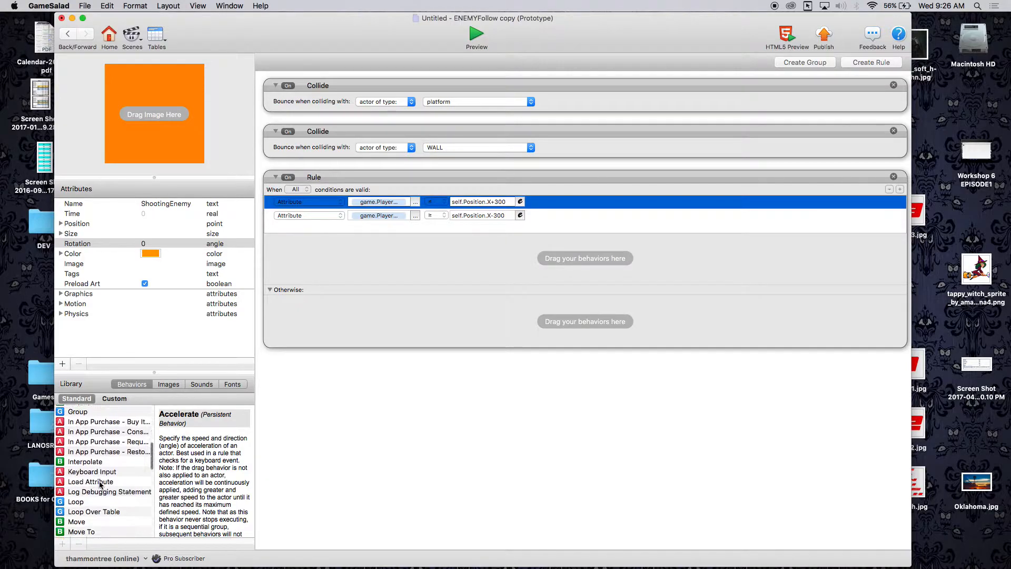
scroll(100, 484, up, 4)
scroll(100, 483, up, 3)
scroll(105, 490, down, 8)
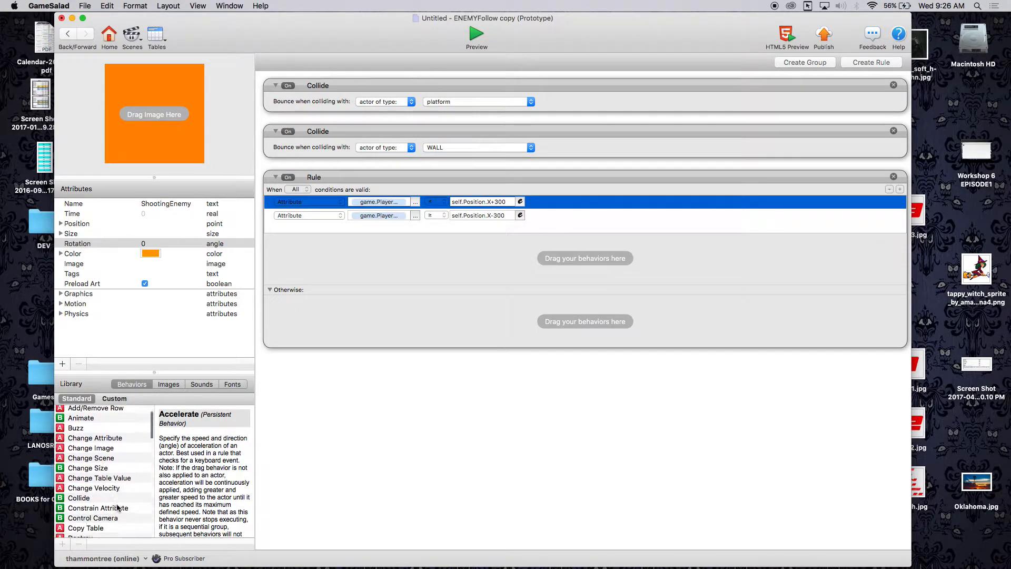
scroll(110, 503, down, 7)
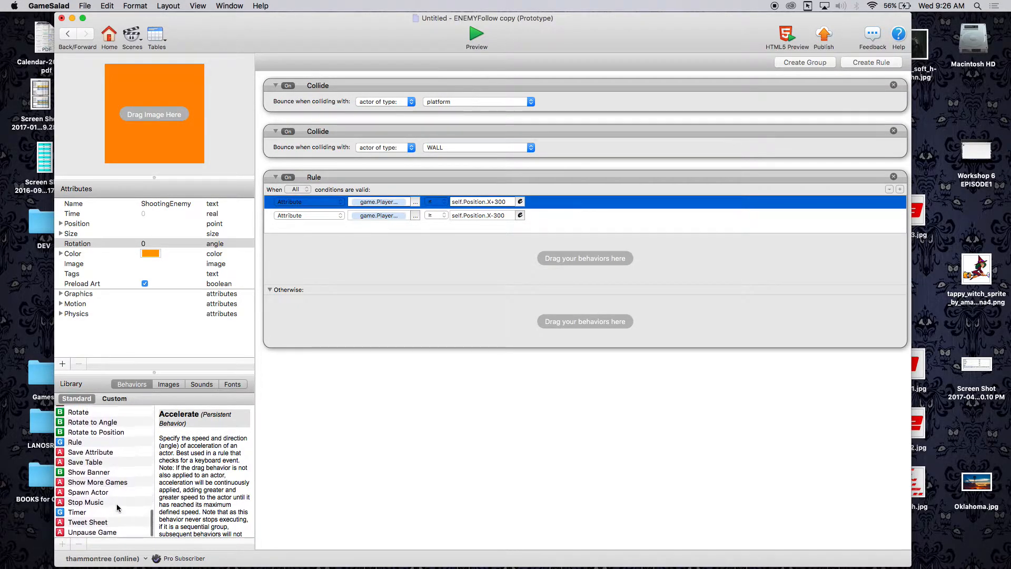
drag(88, 495, 393, 250)
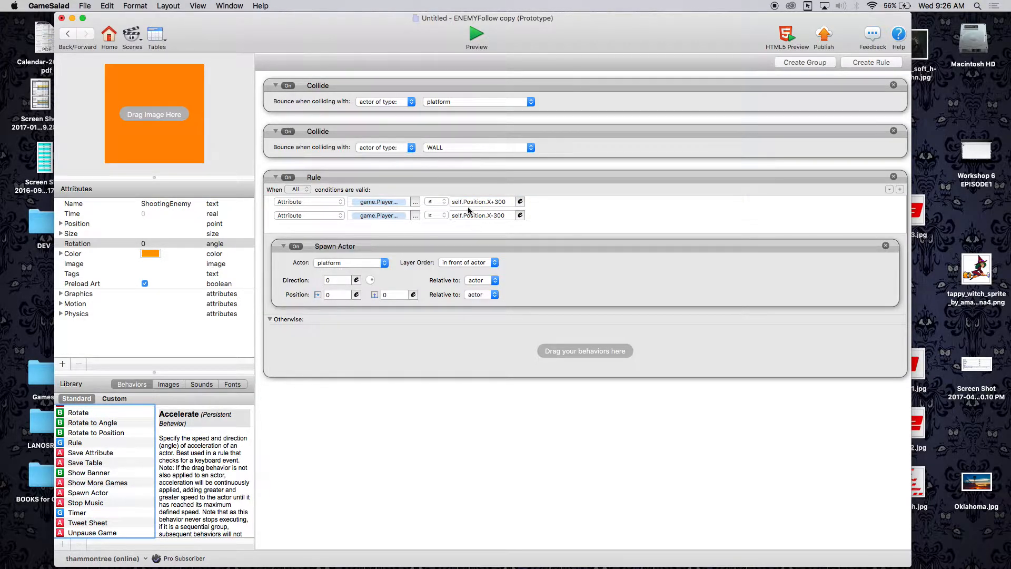
click(385, 263)
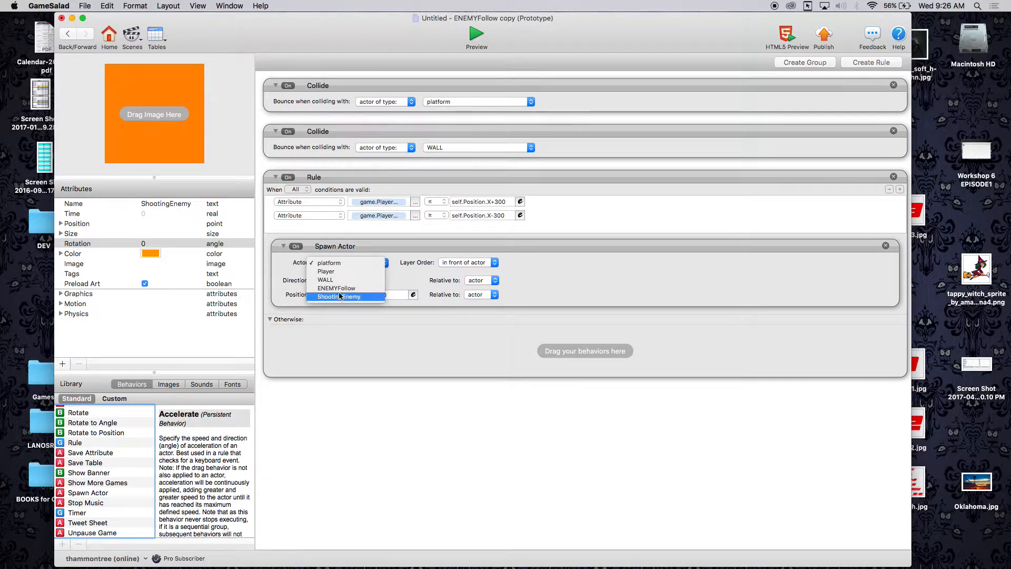
click(330, 290)
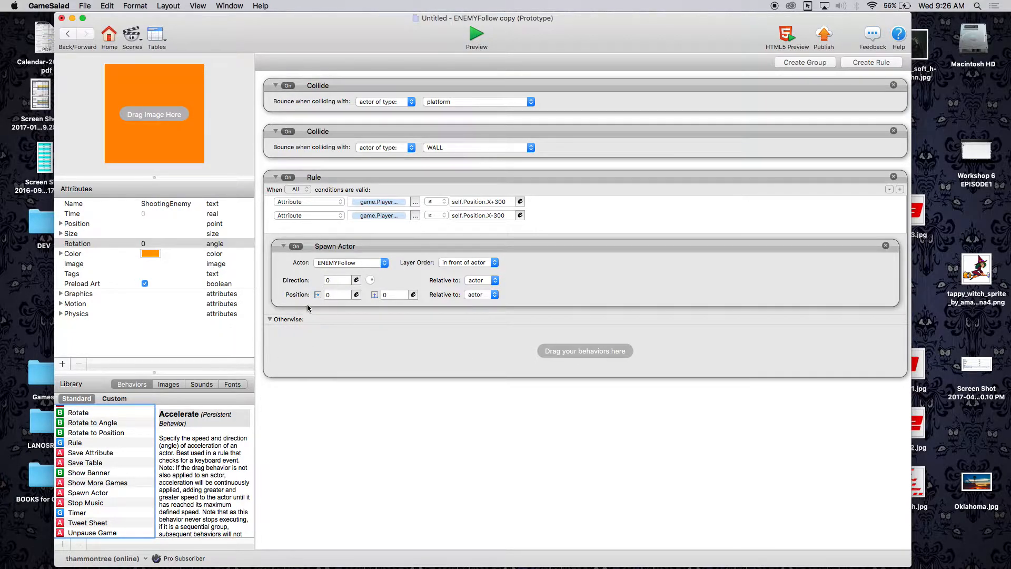
Step: Collapse the Otherwise section and set the rule's two condition expressions to self.Position.X+600 and self.Position.X-600
click(269, 320)
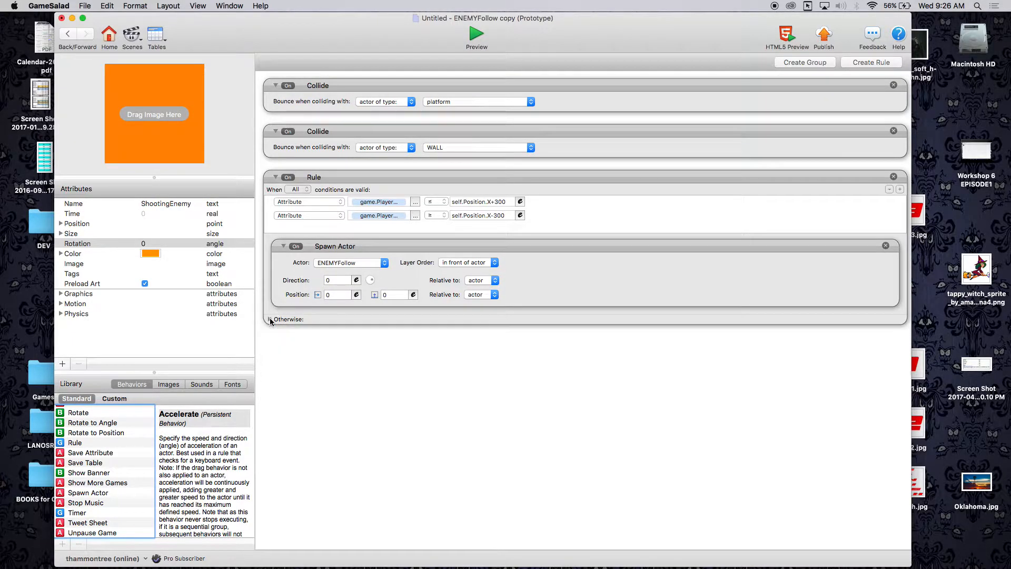
click(520, 202)
click(563, 199)
key(BackSpace)
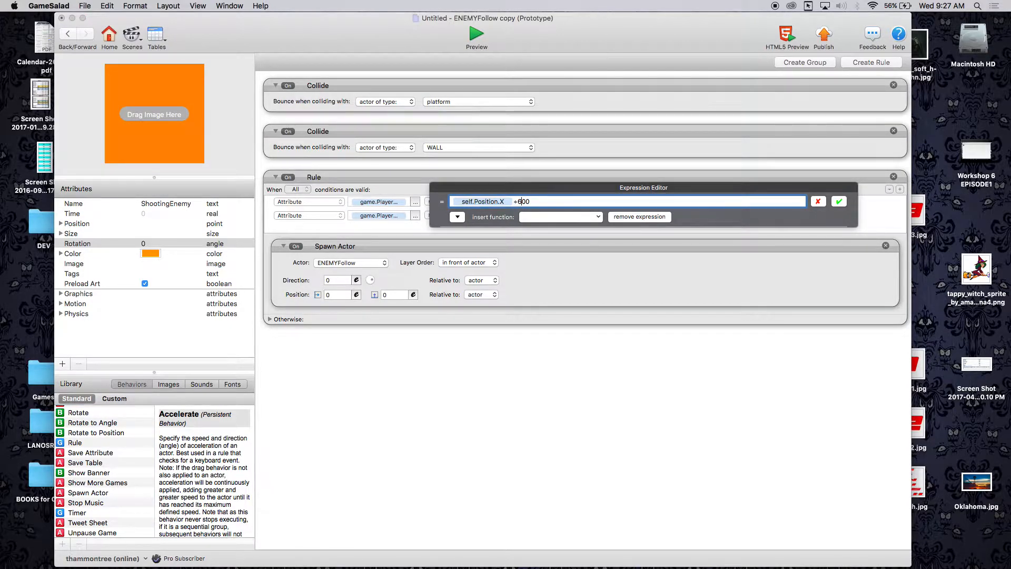
click(839, 201)
click(520, 215)
click(577, 214)
text(600)
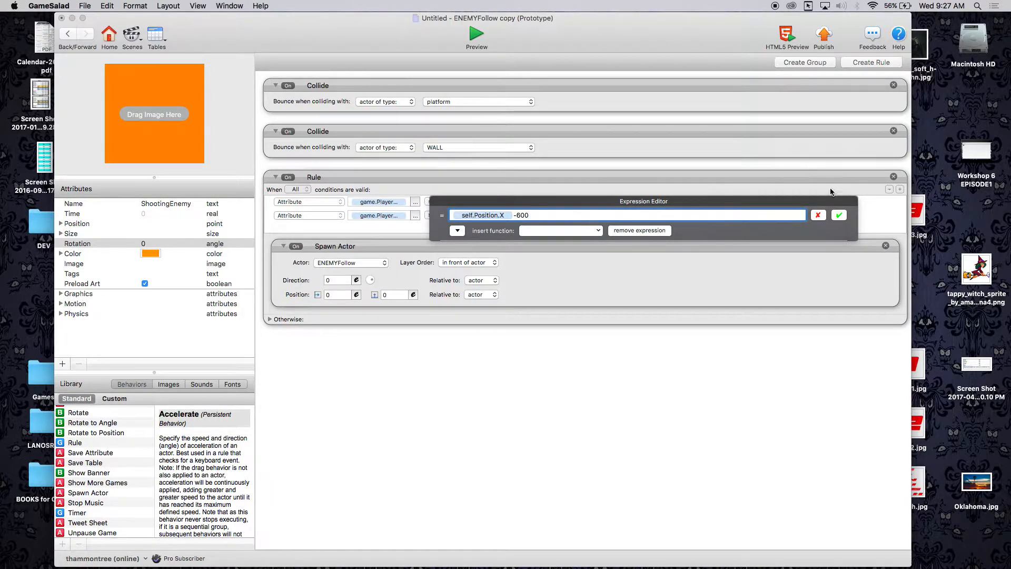
click(838, 214)
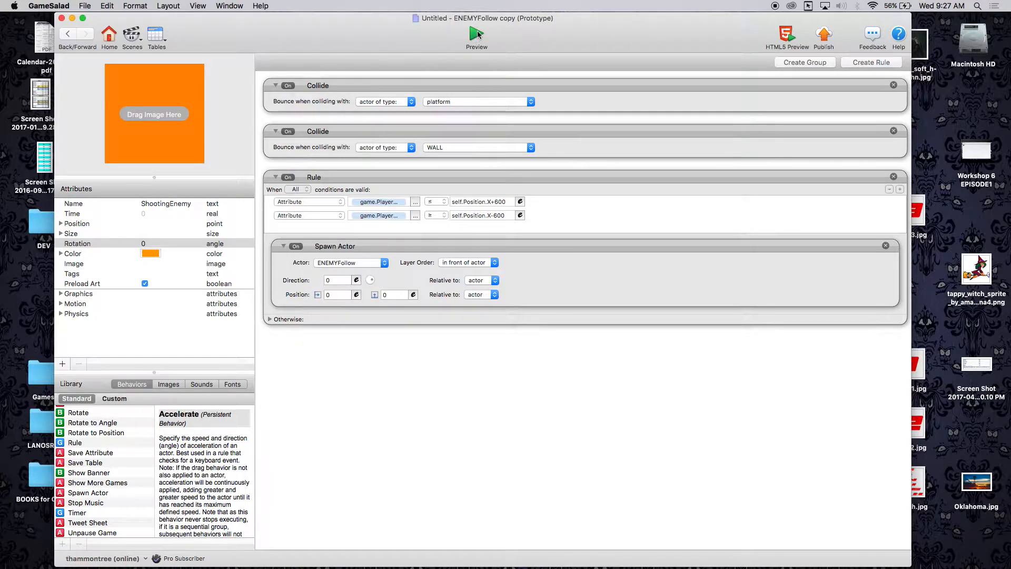
Step: Preview the game, and place a ShootingEnemy in the initial scene above the far right end of the long red platform
click(476, 34)
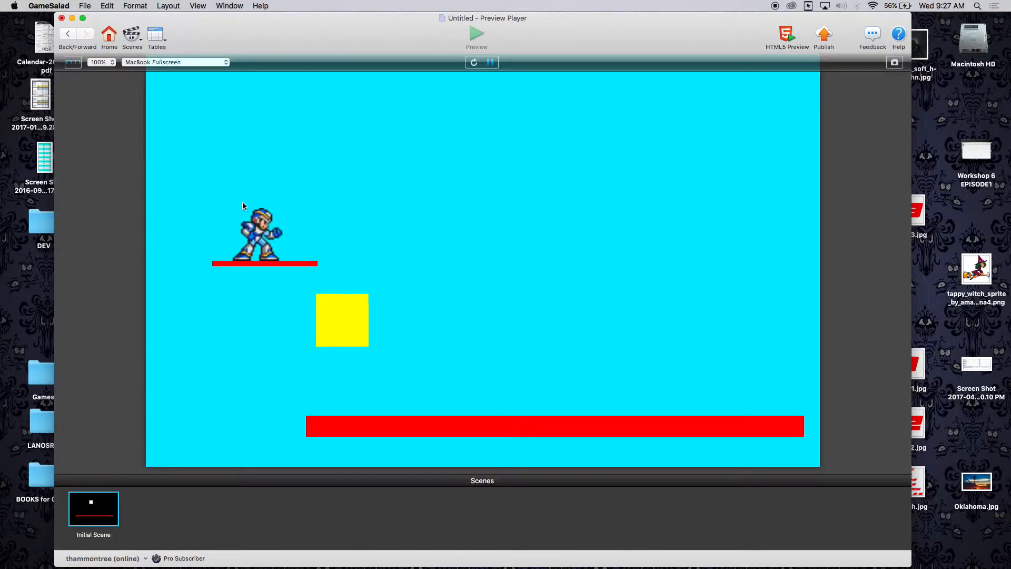
click(69, 33)
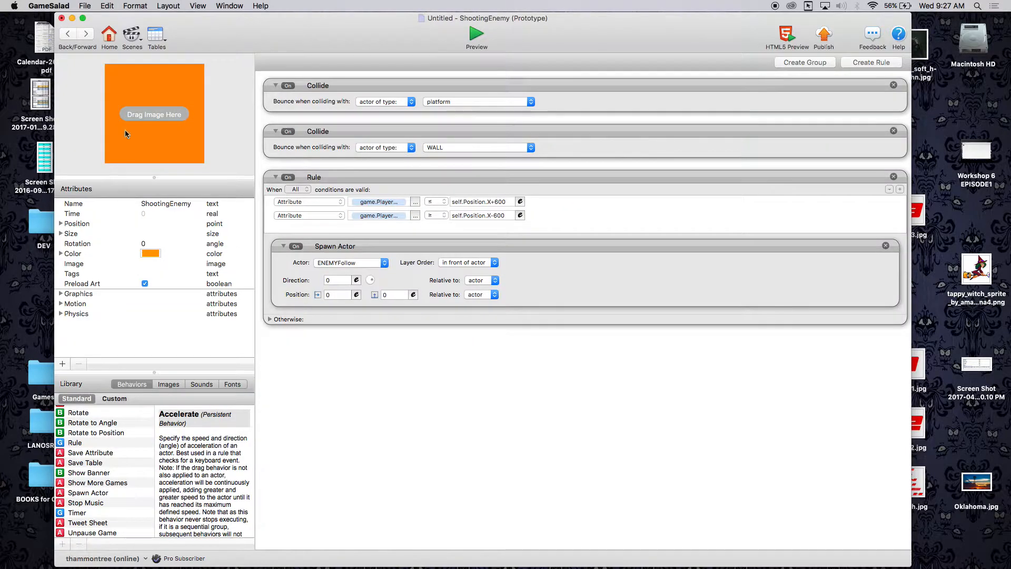
click(67, 35)
drag(101, 213, 819, 368)
Step: Play-test the scene by running and jumping the player back and forth around the ShootingEnemy, and return to the scene editor
click(480, 36)
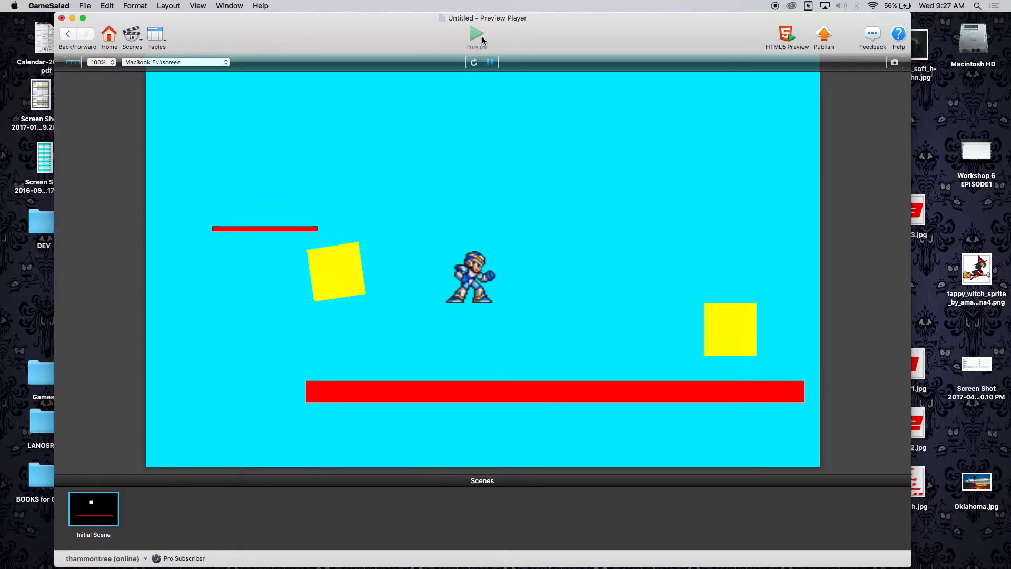
key(Right)
key(Left)
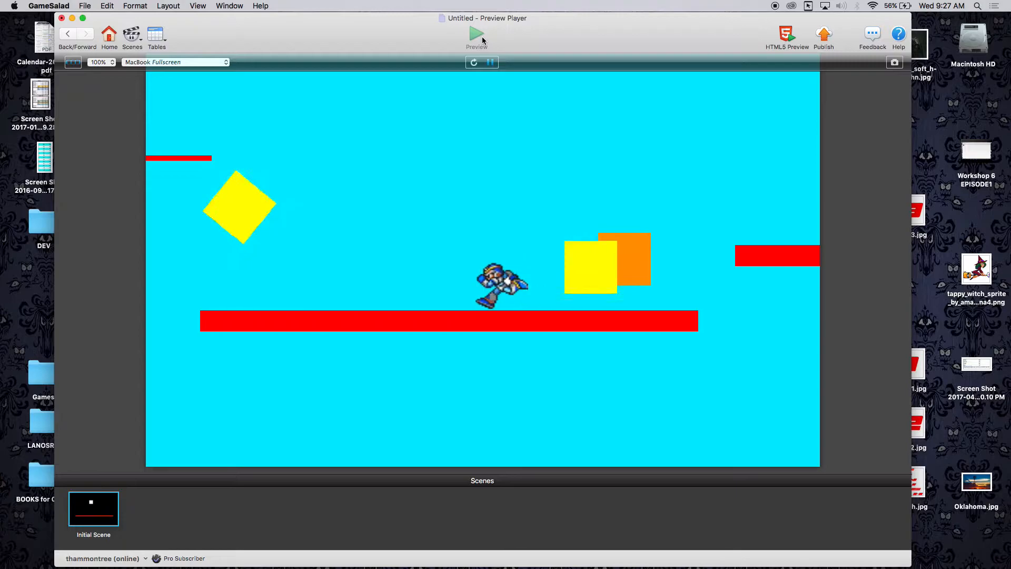
key(Right)
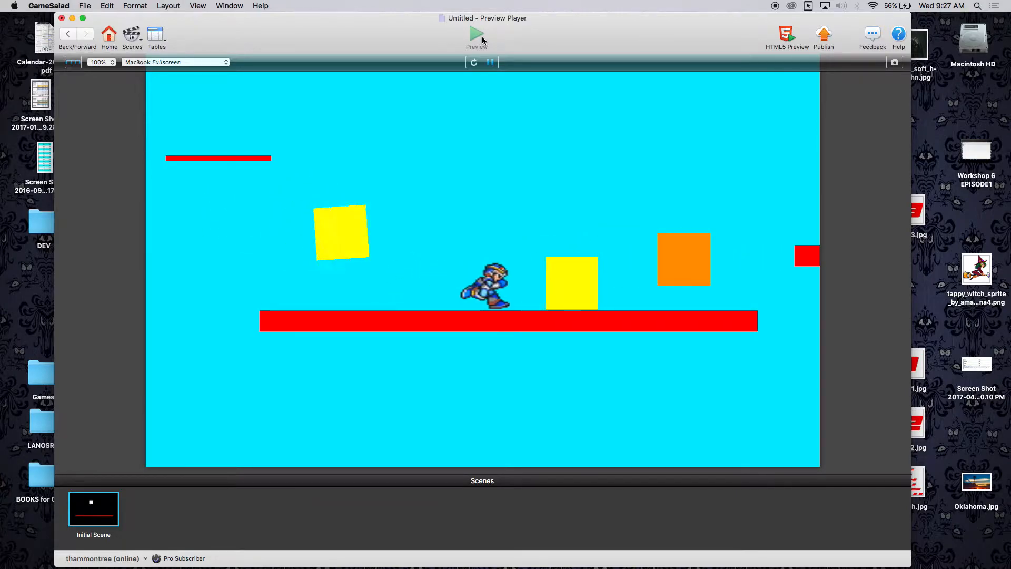
key(space)
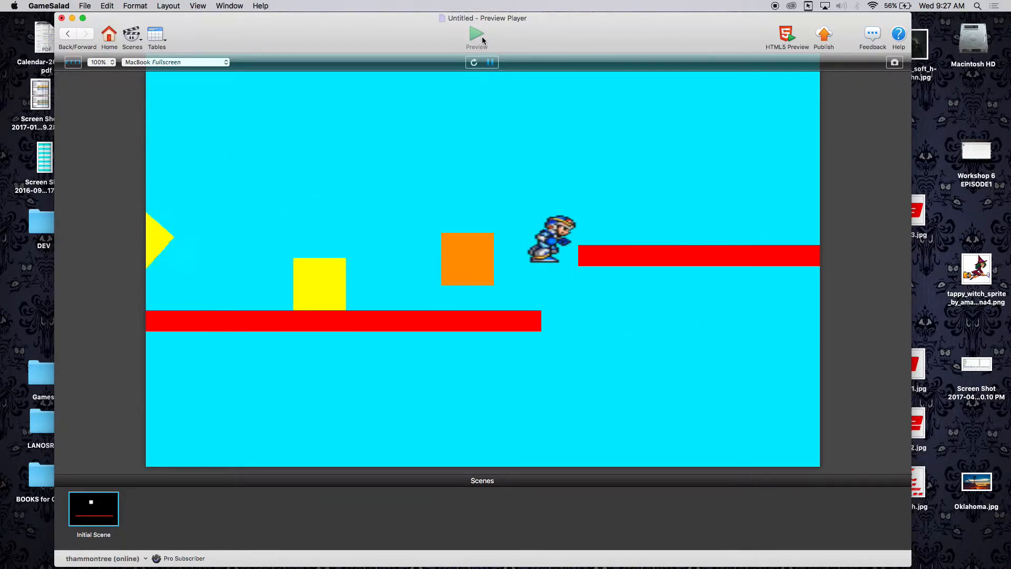
key(Left)
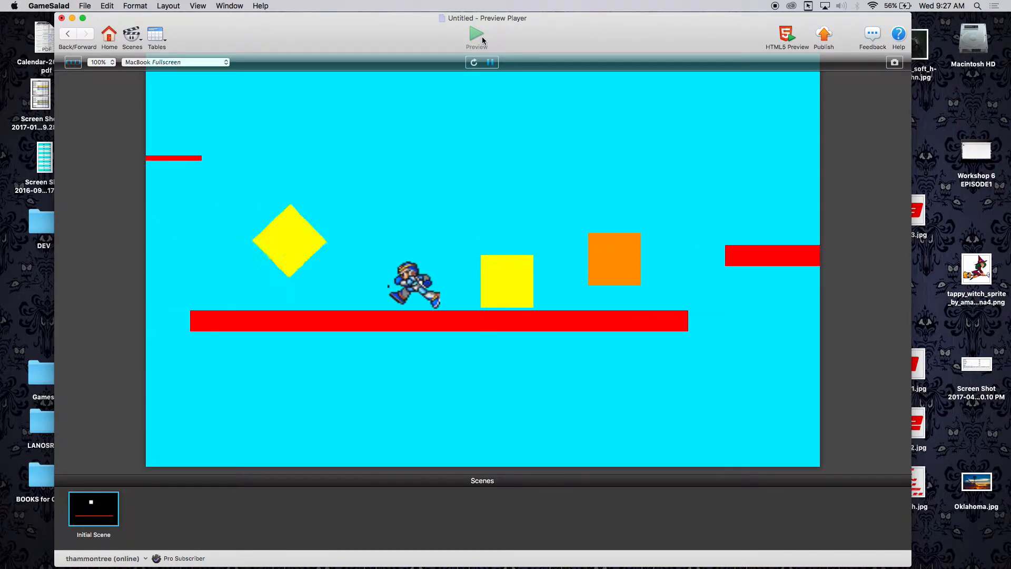
key(Right)
key(Left)
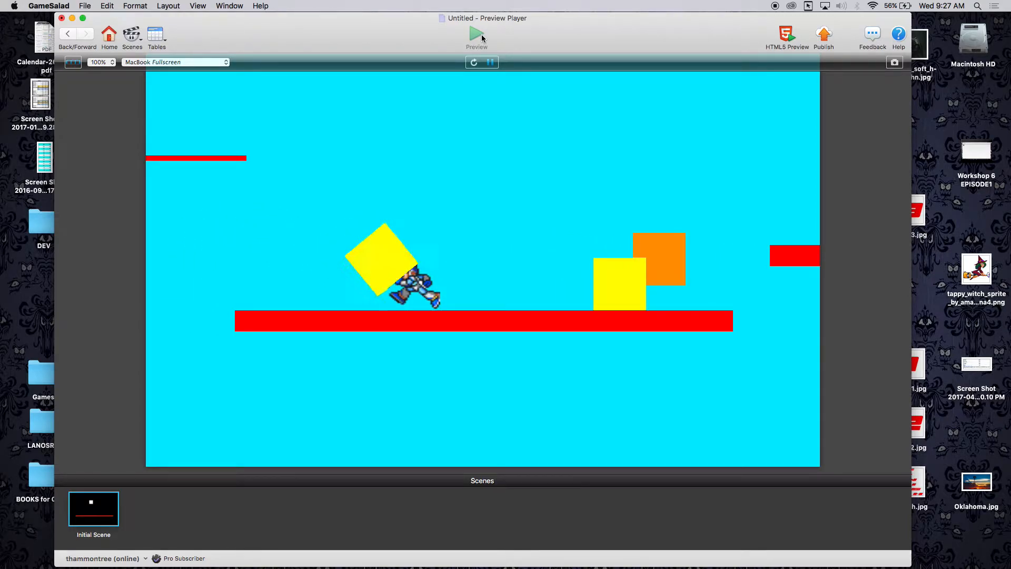
click(66, 46)
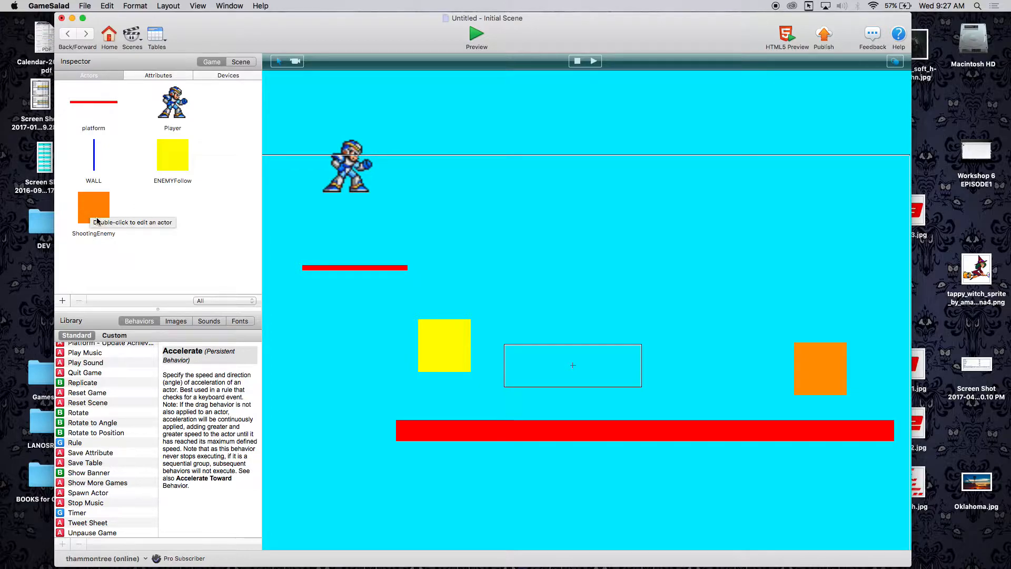
Step: Review the behaviors of the ENEMYFollow and ShootingEnemy actors and return to the initial scene
double_click(183, 147)
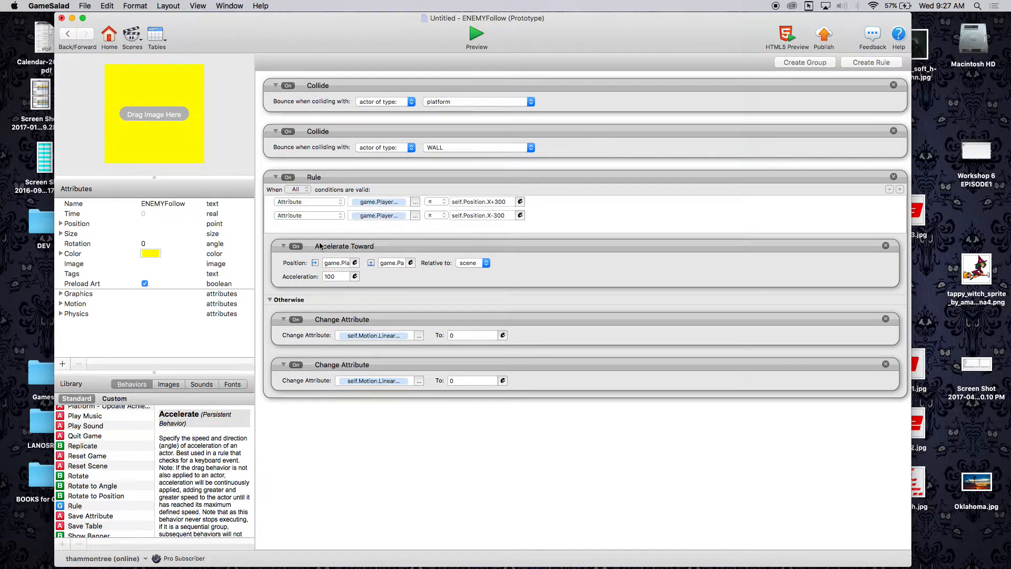
click(69, 35)
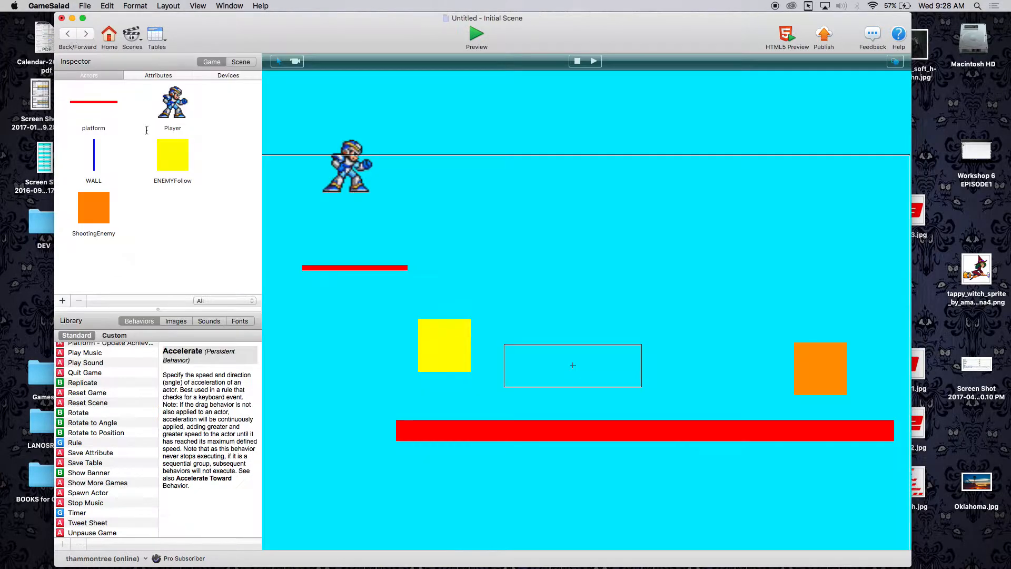
double_click(95, 208)
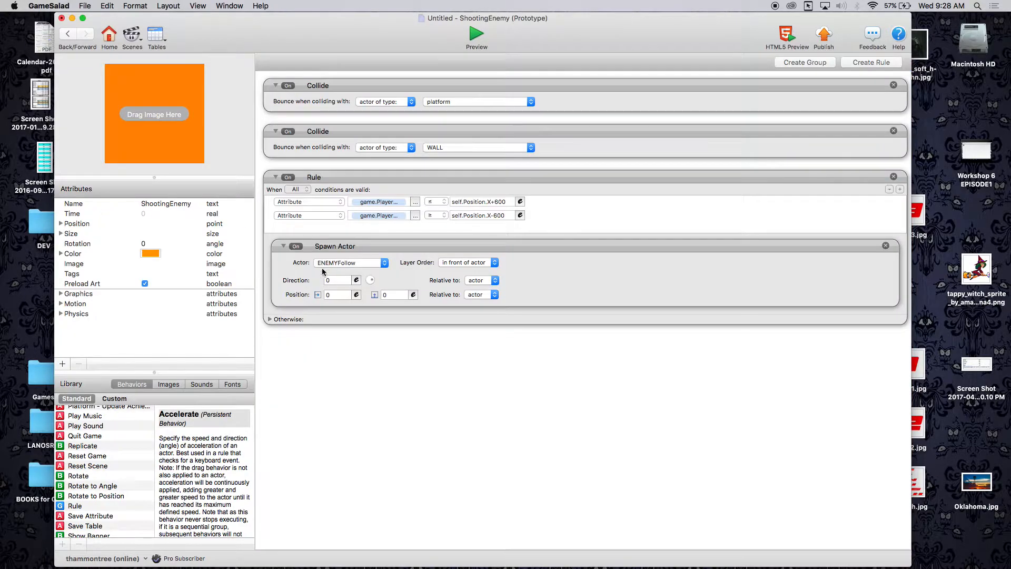
click(68, 34)
click(68, 34)
double_click(84, 86)
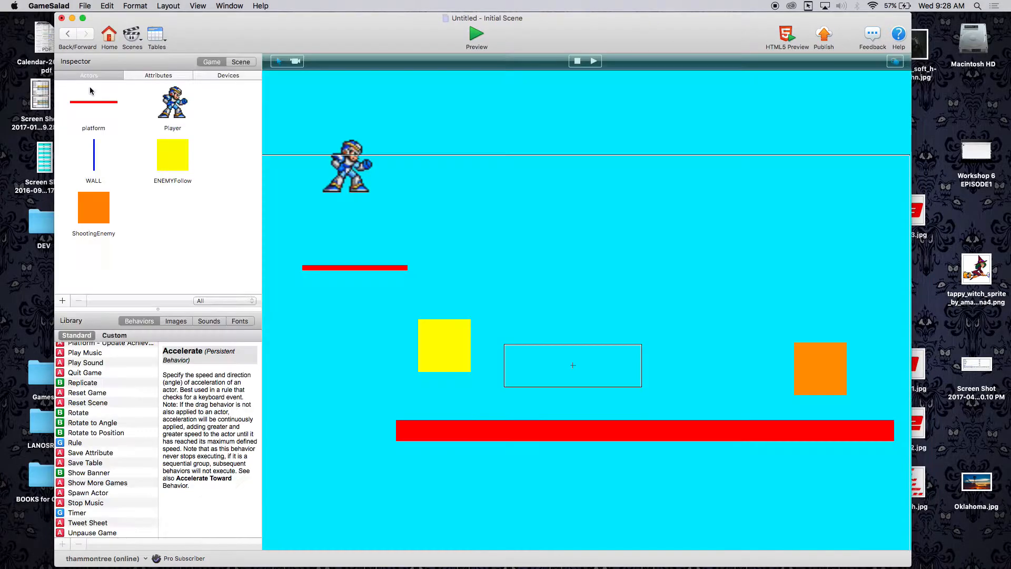
Step: Create a new actor and name it EnemyProjectile
click(62, 301)
double_click(174, 211)
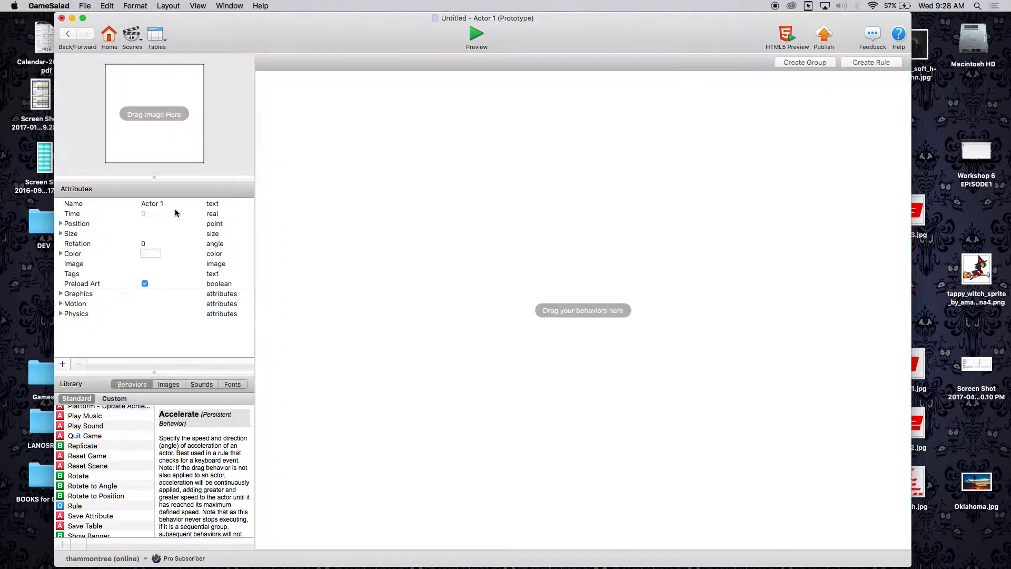
double_click(148, 204)
text(EnemyProjectile)
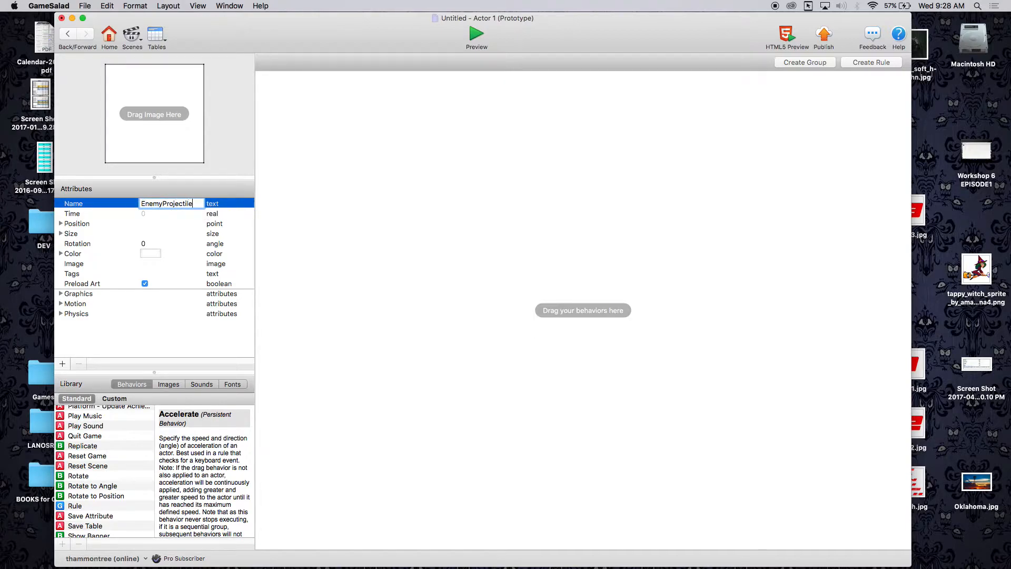
Step: Set the EnemyProjectile actor's color to red
key(Tab)
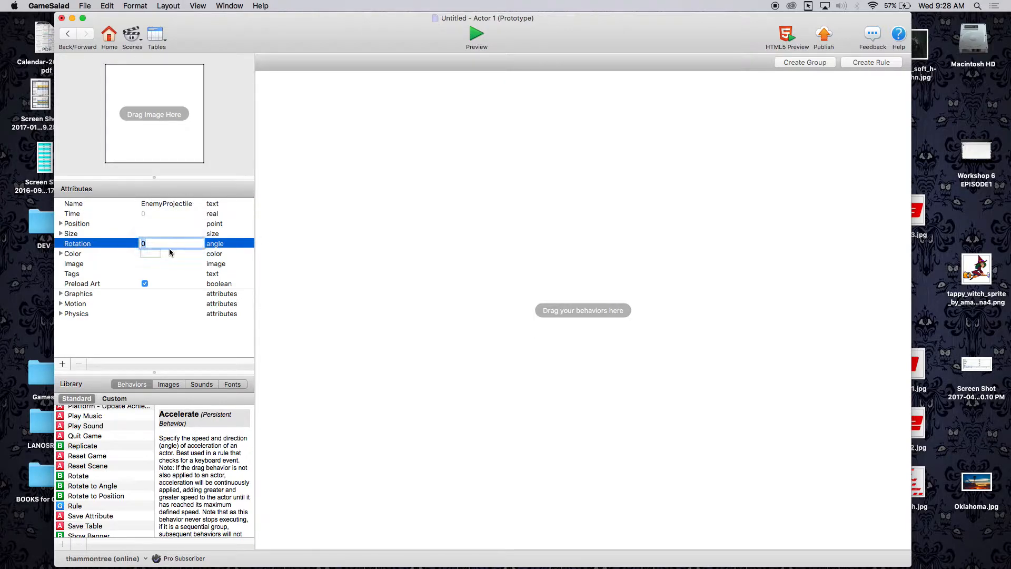
click(156, 254)
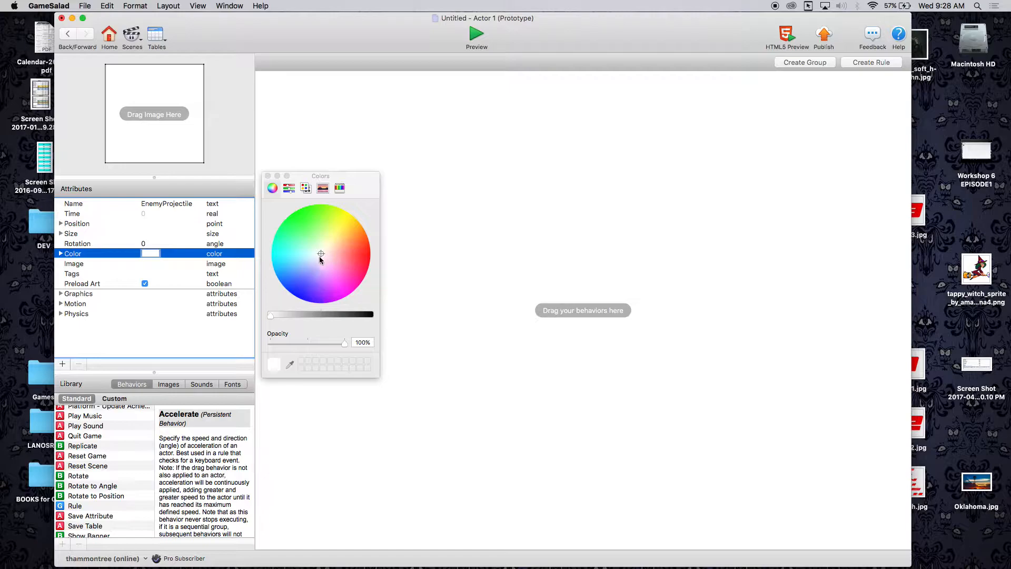
drag(320, 257, 408, 253)
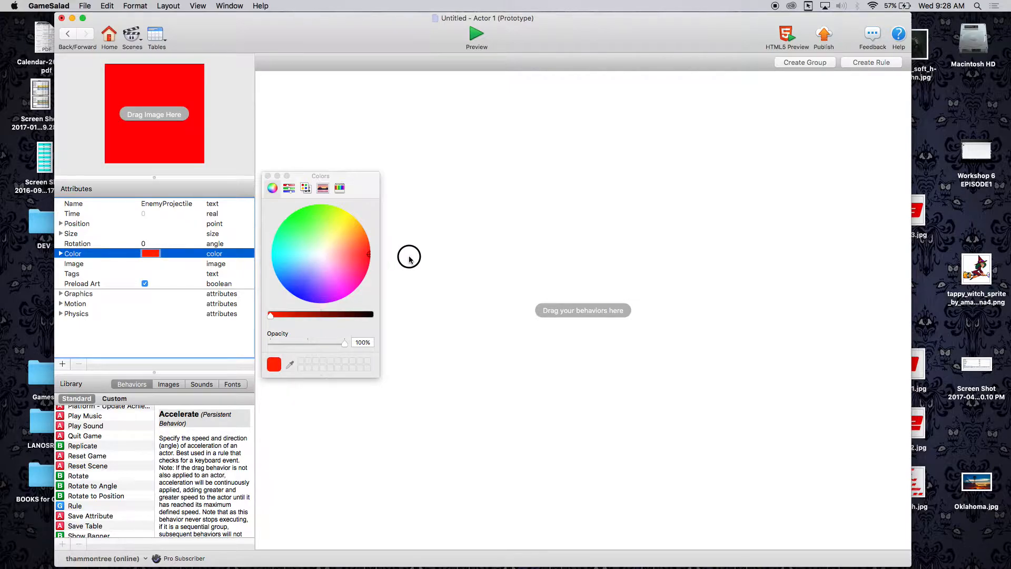
click(268, 176)
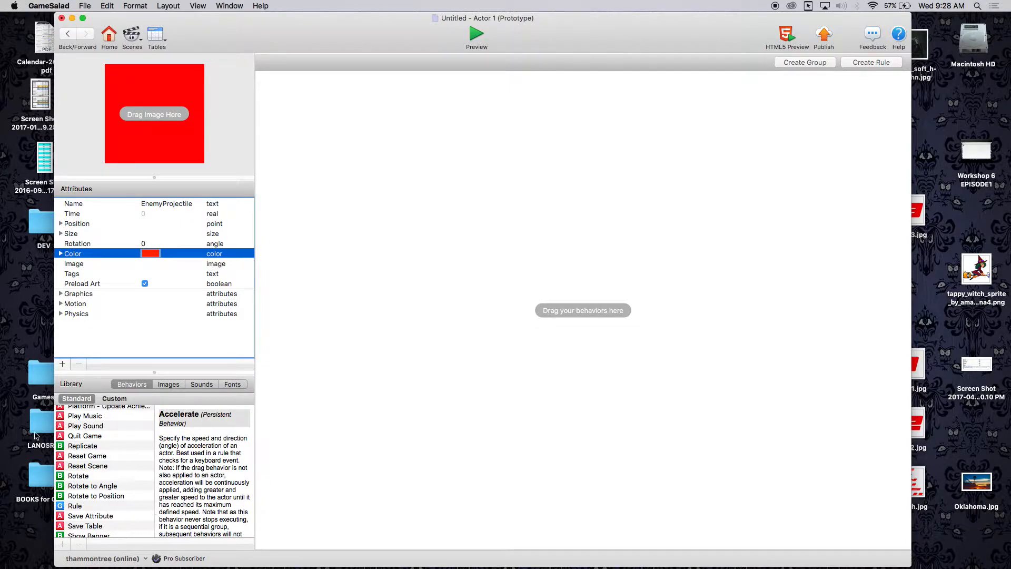
Step: Add a Change Attribute behavior to EnemyProjectile that sets its own Motion Linear Velocity X to -400, and return to the initial scene
scroll(103, 472, up, 5)
scroll(100, 463, up, 5)
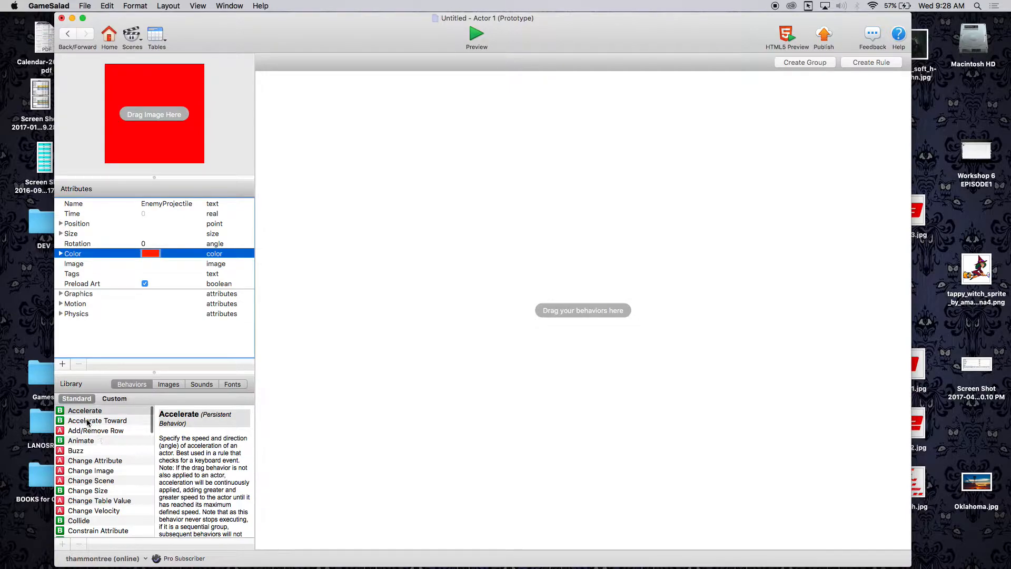
drag(94, 463, 523, 170)
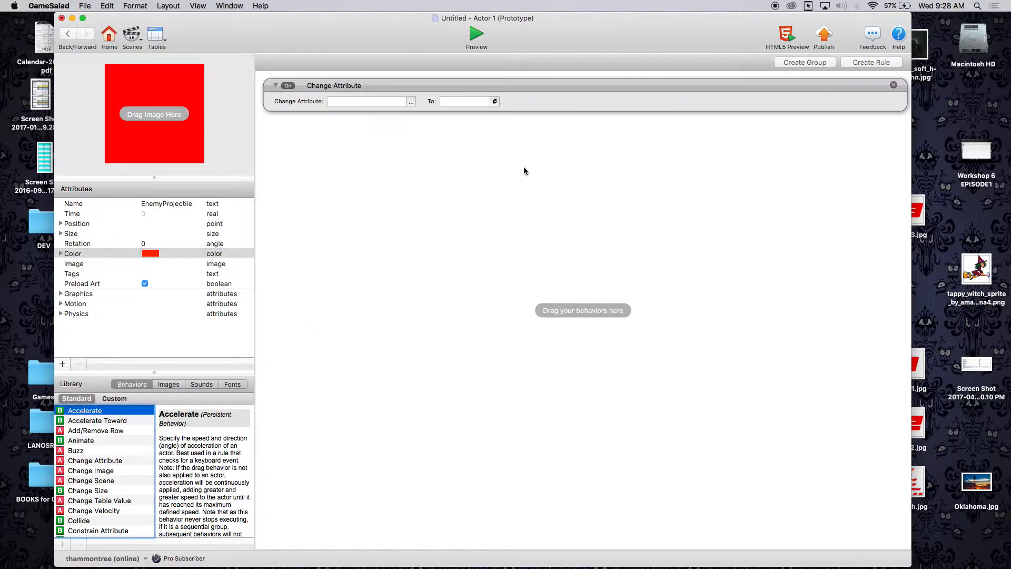
click(411, 103)
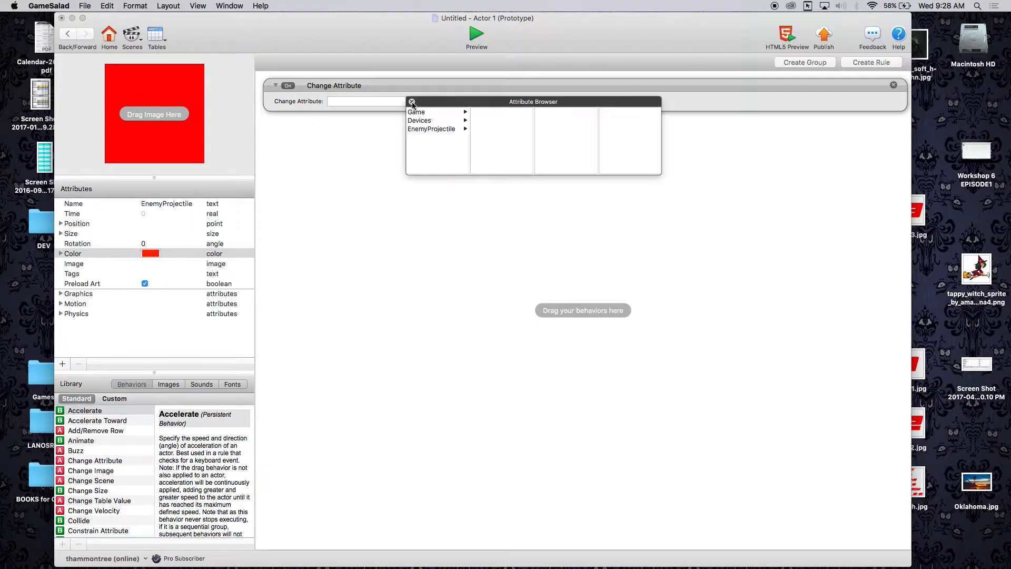
click(426, 130)
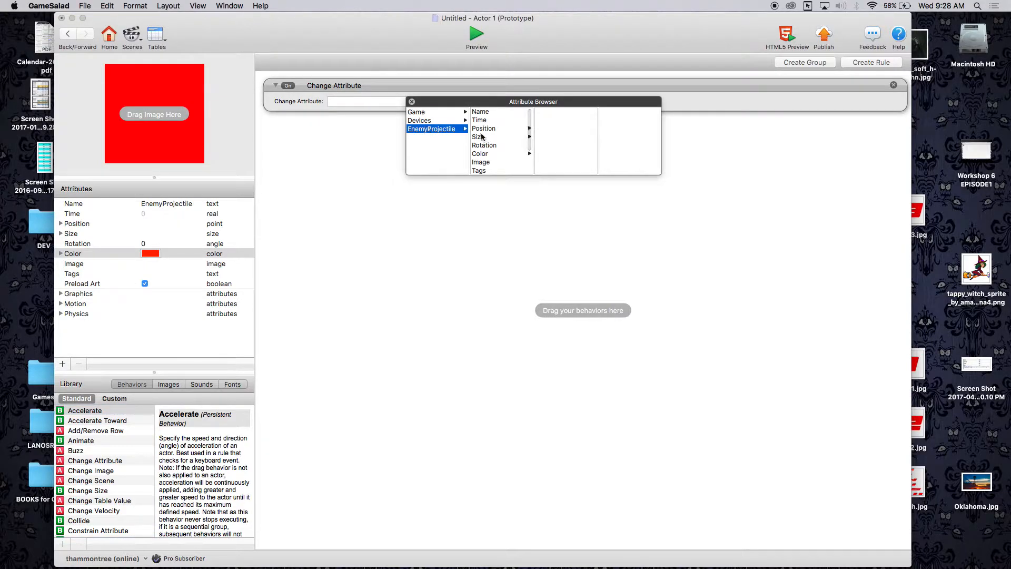
scroll(514, 166, down, 3)
click(480, 161)
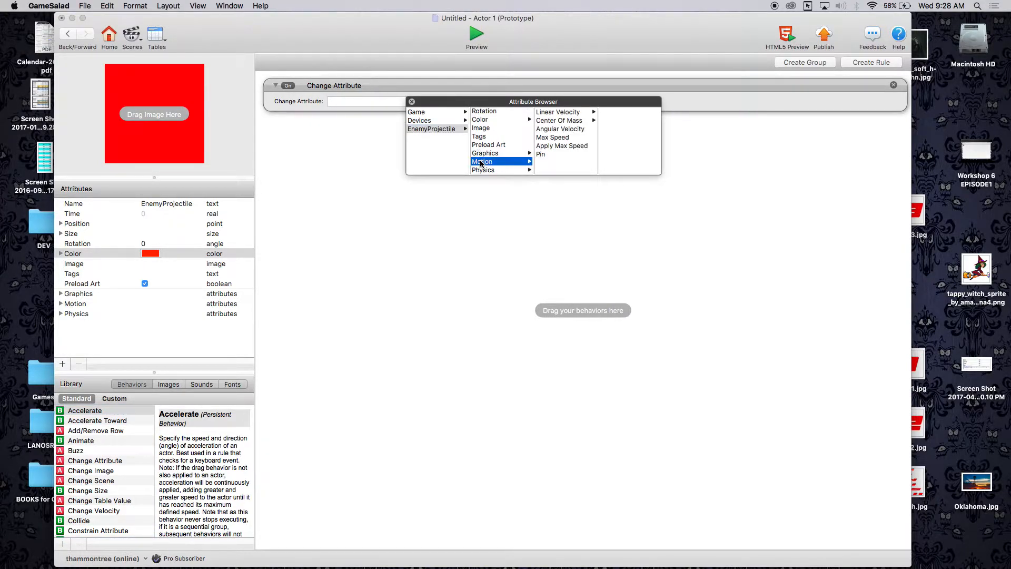
click(579, 113)
click(614, 112)
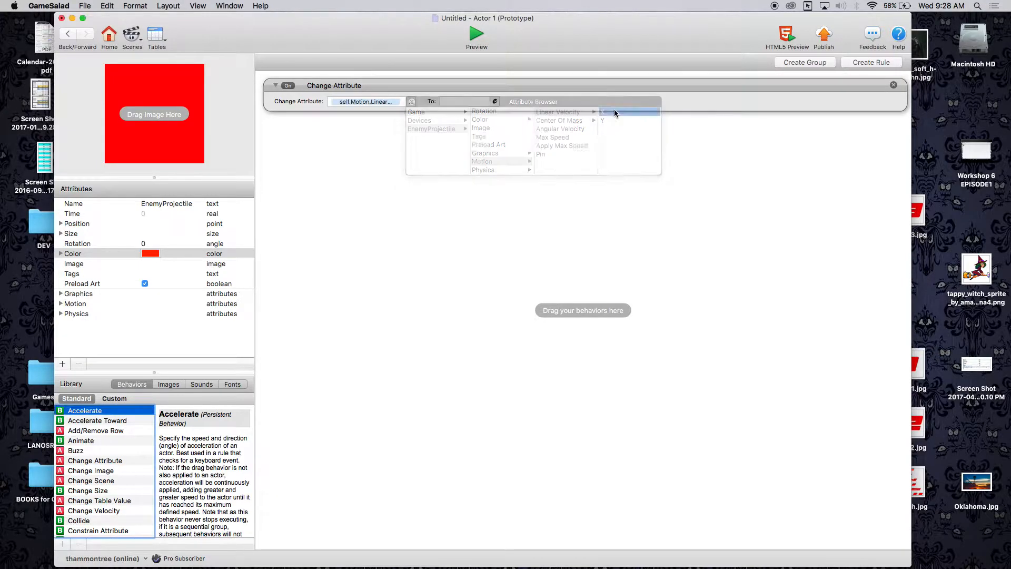
click(465, 103)
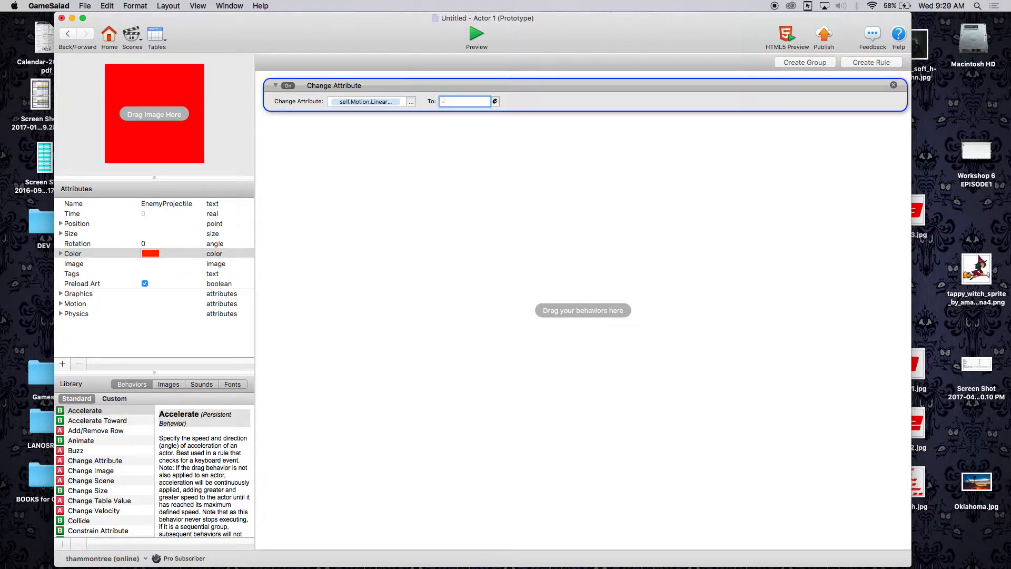
click(561, 146)
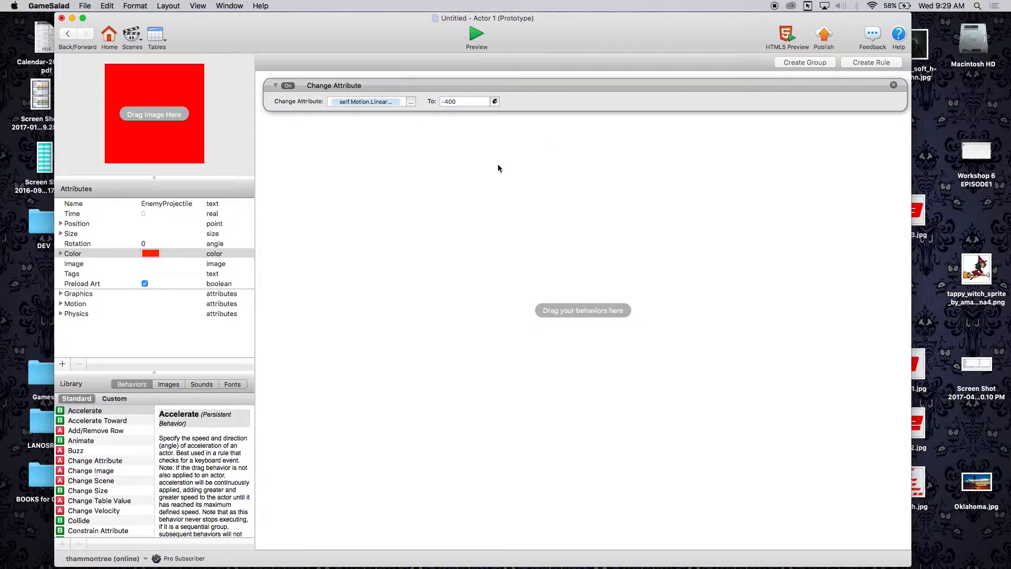
click(67, 34)
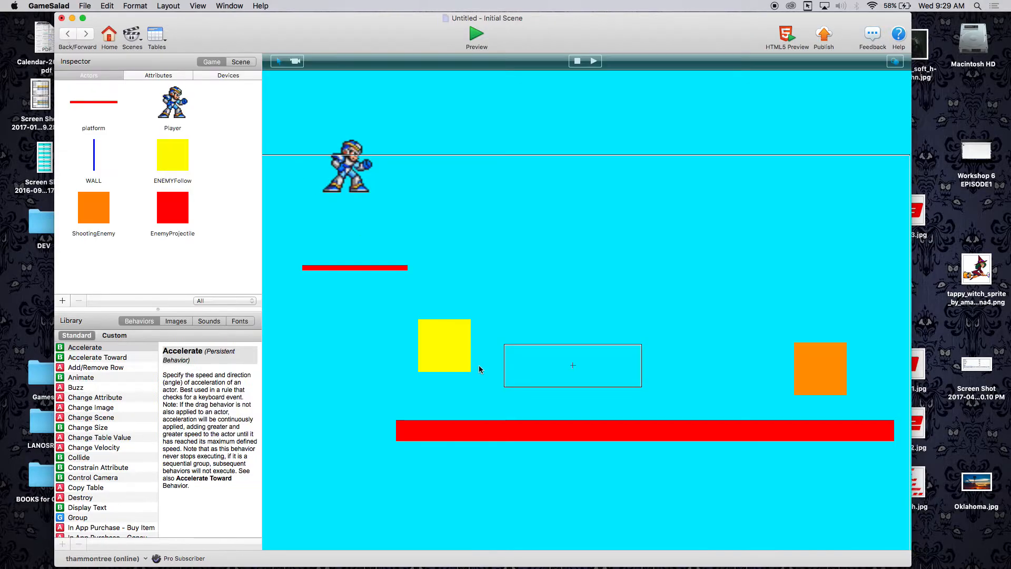
Step: Set the EnemyProjectile actor's width and height to 15 each, and return to the initial scene
double_click(166, 207)
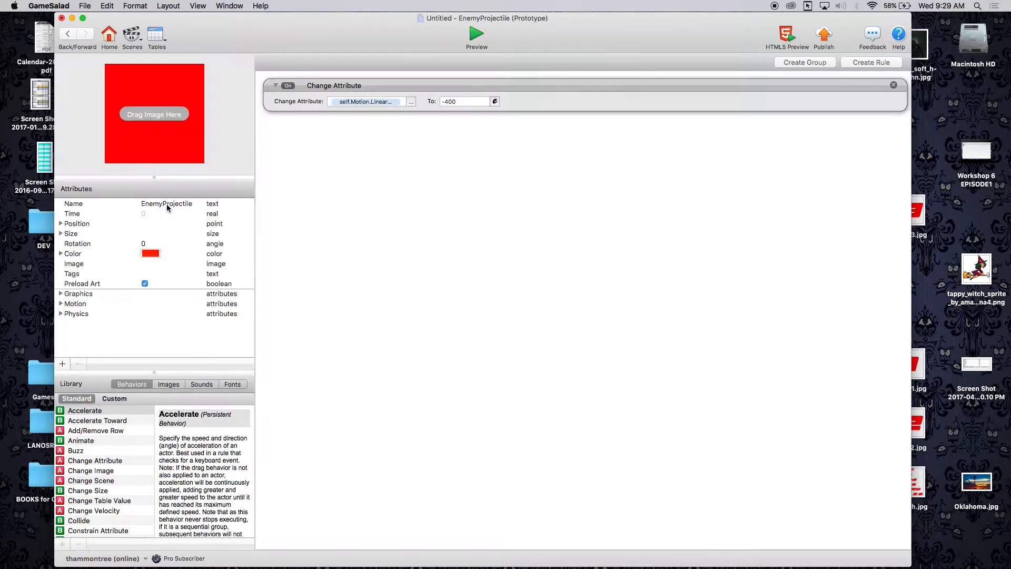
click(61, 234)
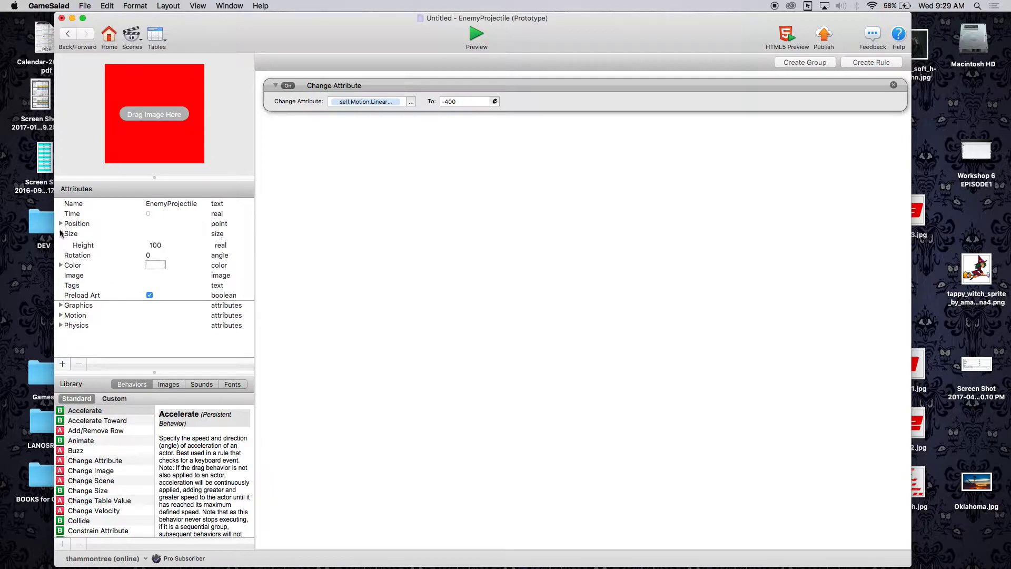
double_click(155, 244)
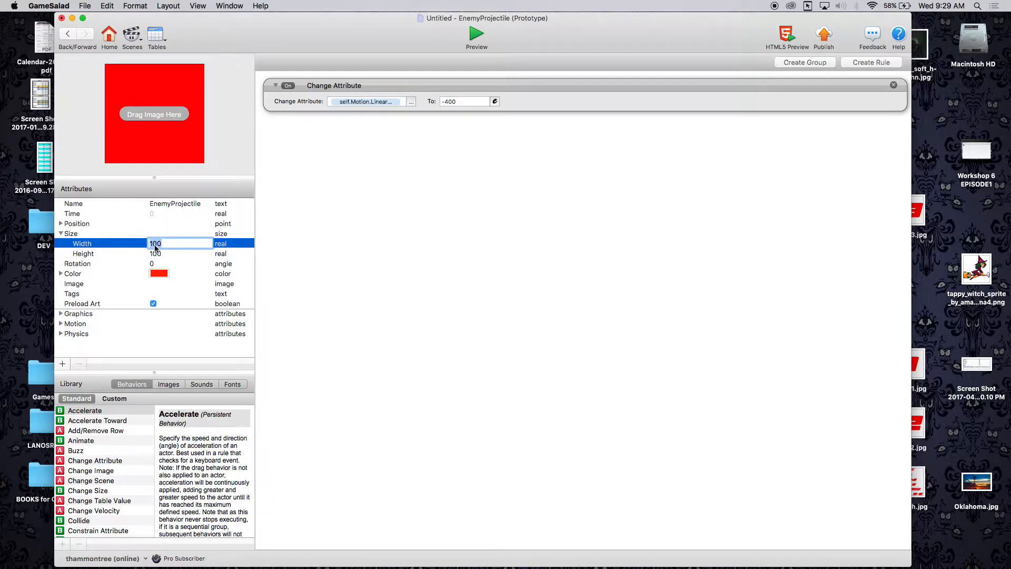
text(15)
key(Tab)
text(1)
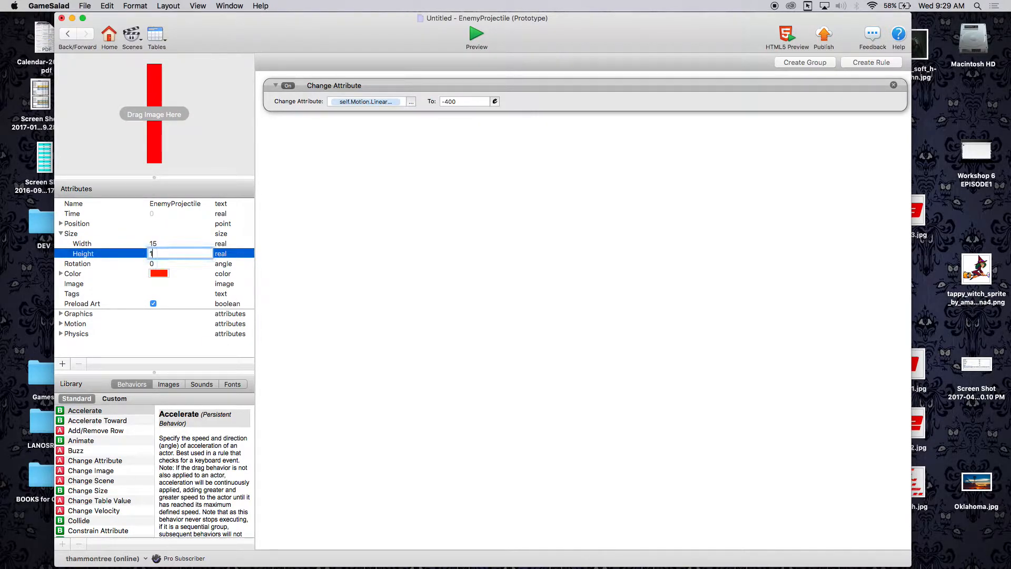
text(5)
key(Tab)
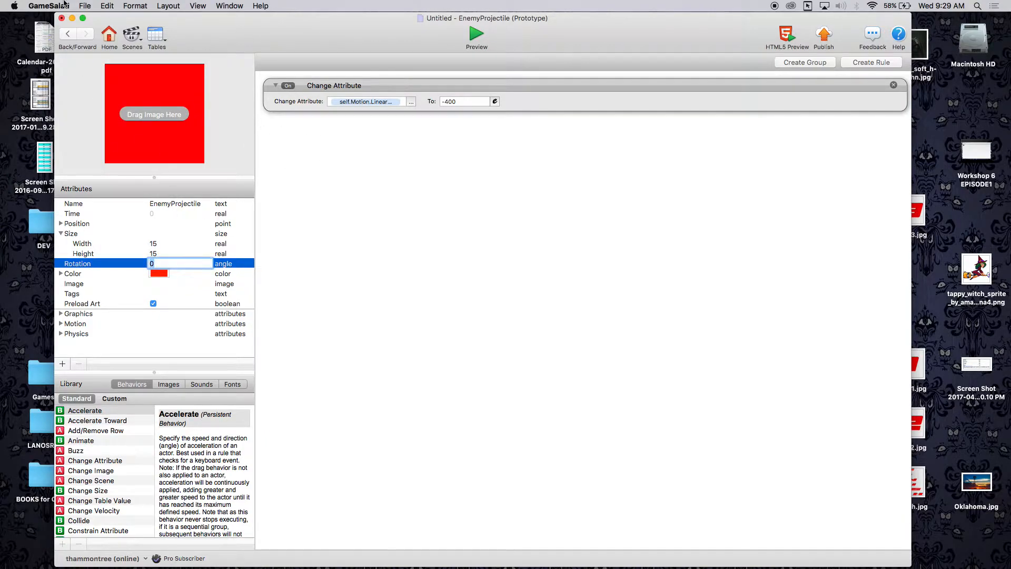
click(69, 34)
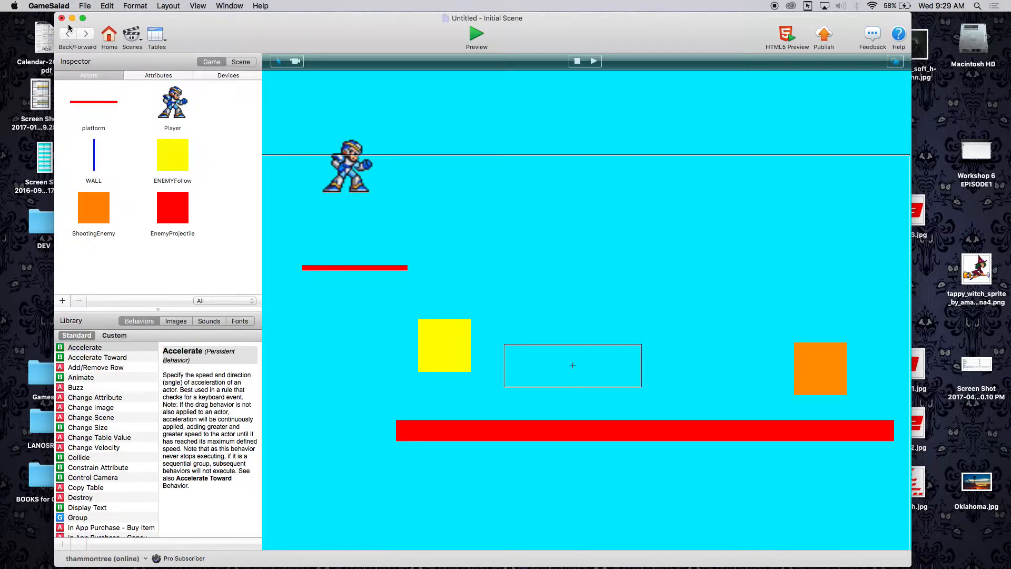
Step: Change the actor spawned by the ShootingEnemy rule to EnemyProjectile
double_click(175, 157)
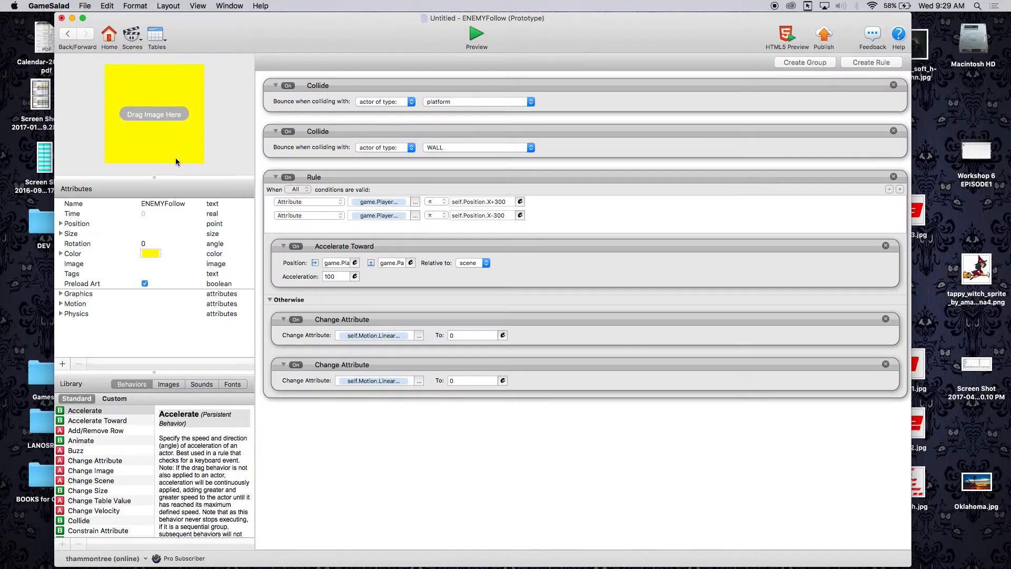
click(68, 35)
double_click(86, 196)
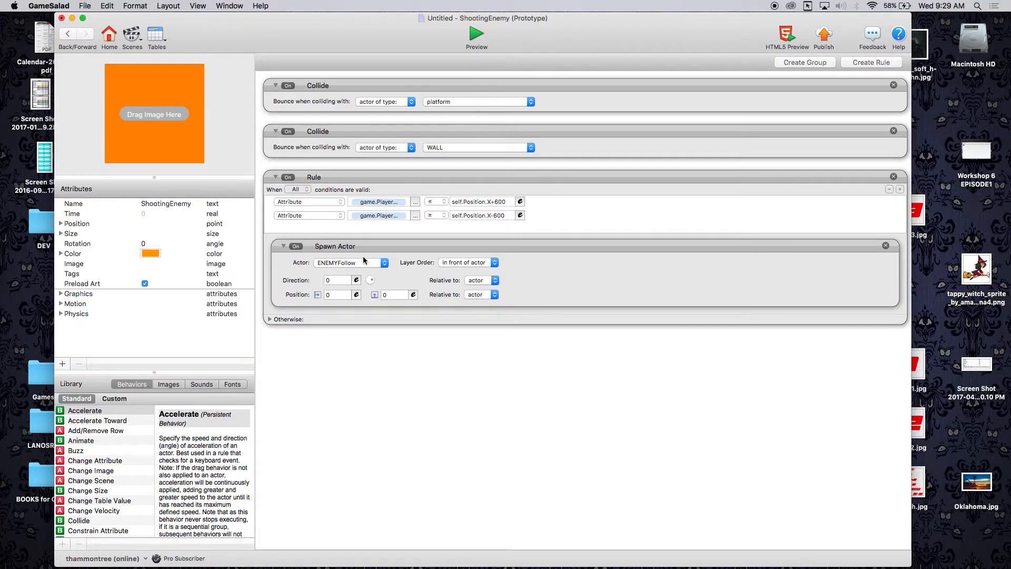
click(384, 262)
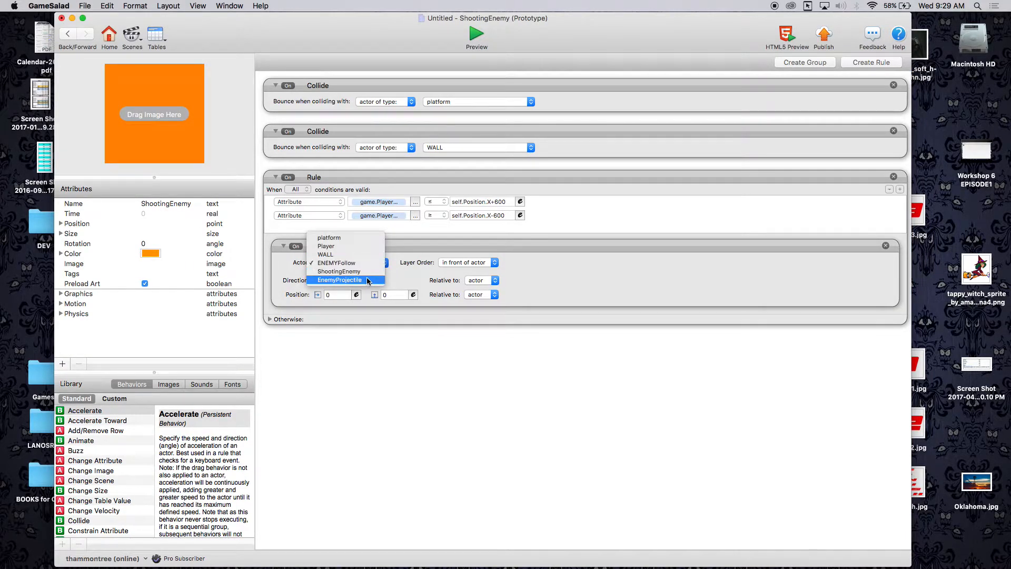
click(367, 281)
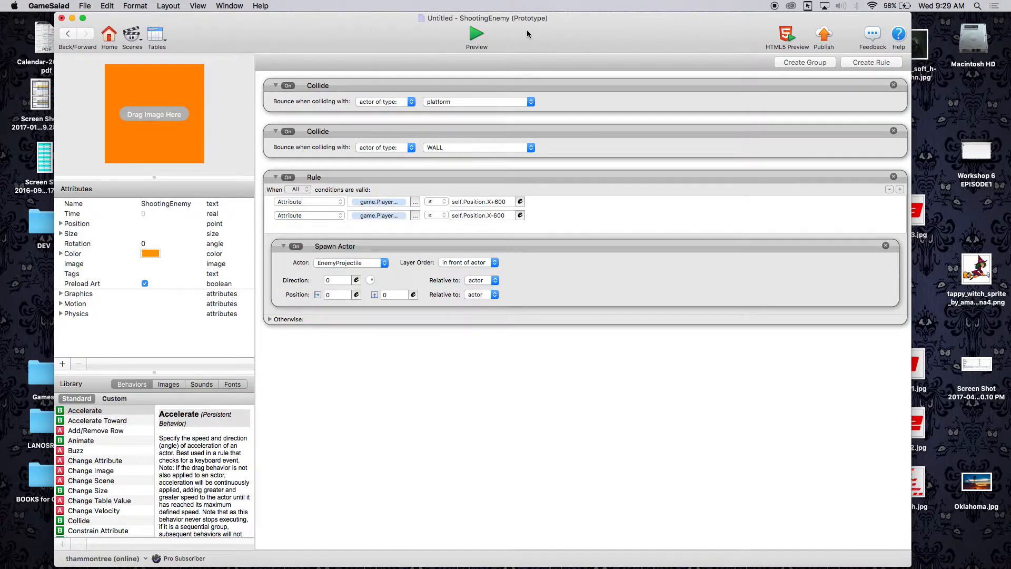
Step: Play-test the projectile spawning by running the player back and forth near the ShootingEnemy, and return to the ShootingEnemy's behaviors
click(476, 34)
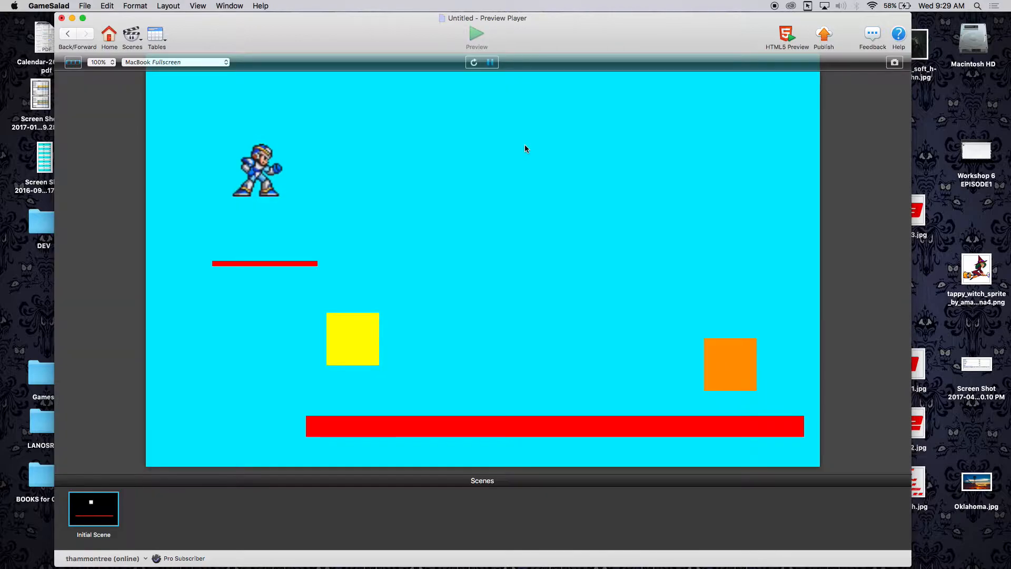
key(Right)
key(Right)
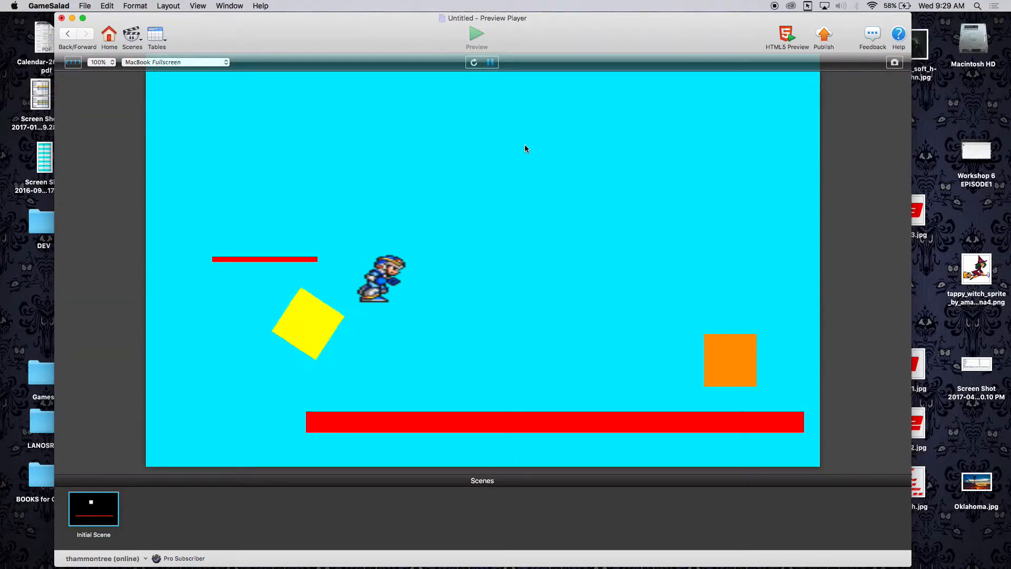
key(Right)
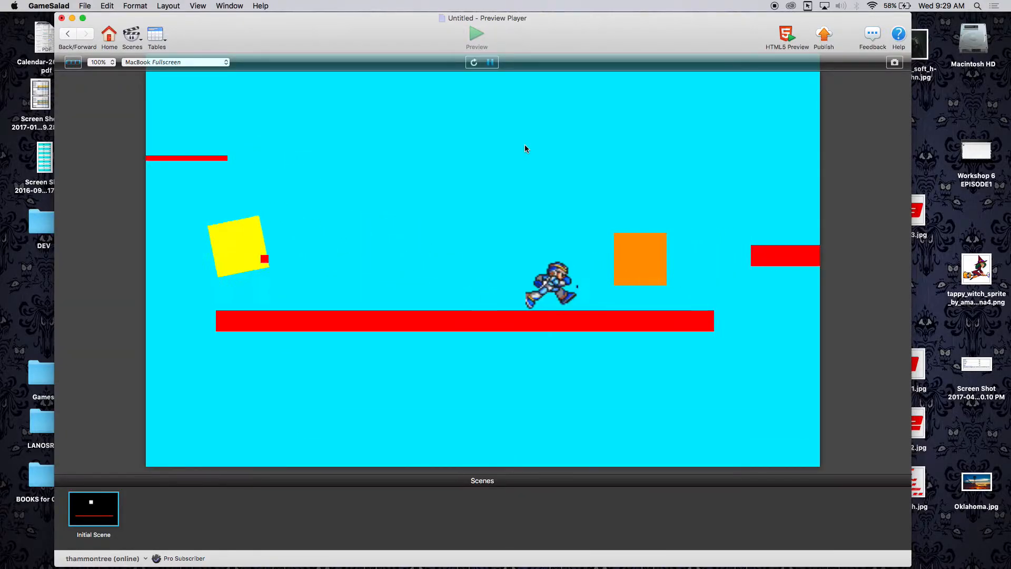
key(Left)
key(Right)
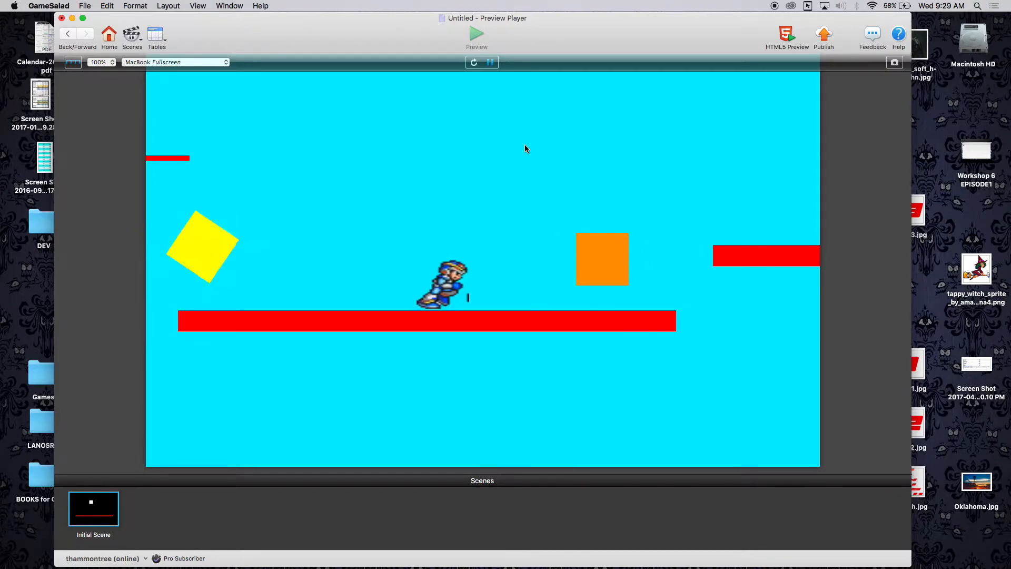
key(Left)
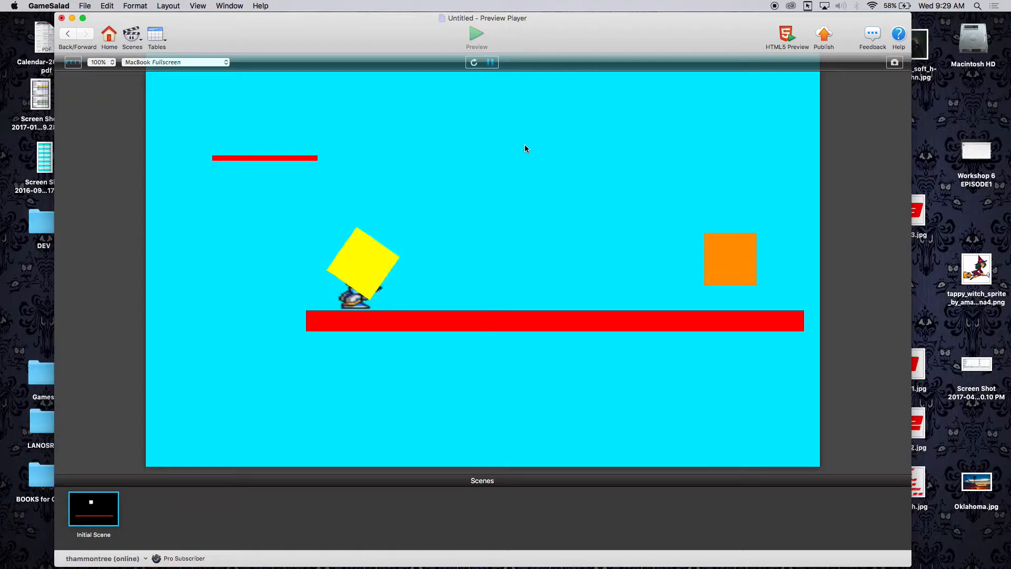
key(Right)
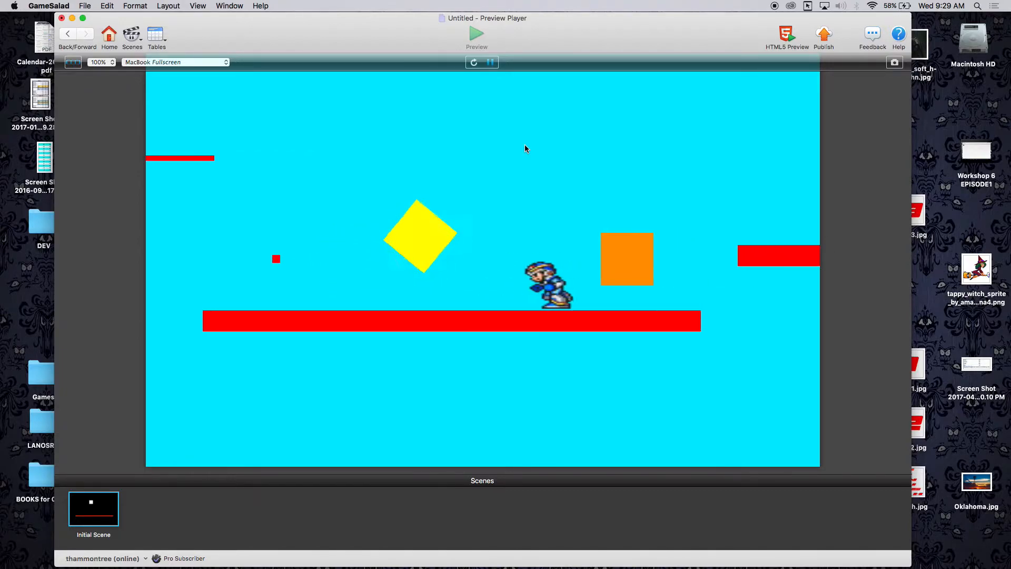
key(Left)
key(Right)
key(Left)
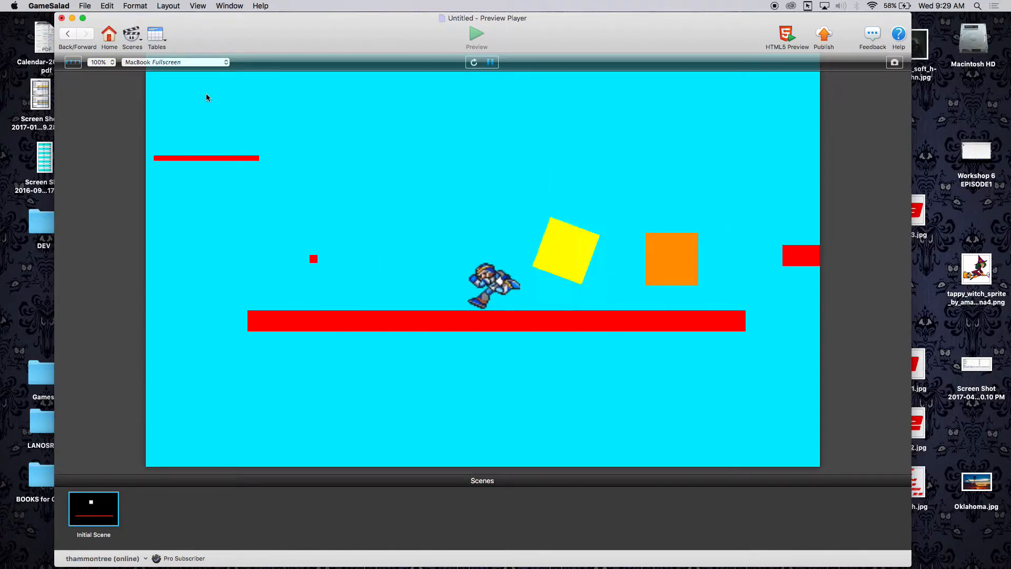
click(68, 34)
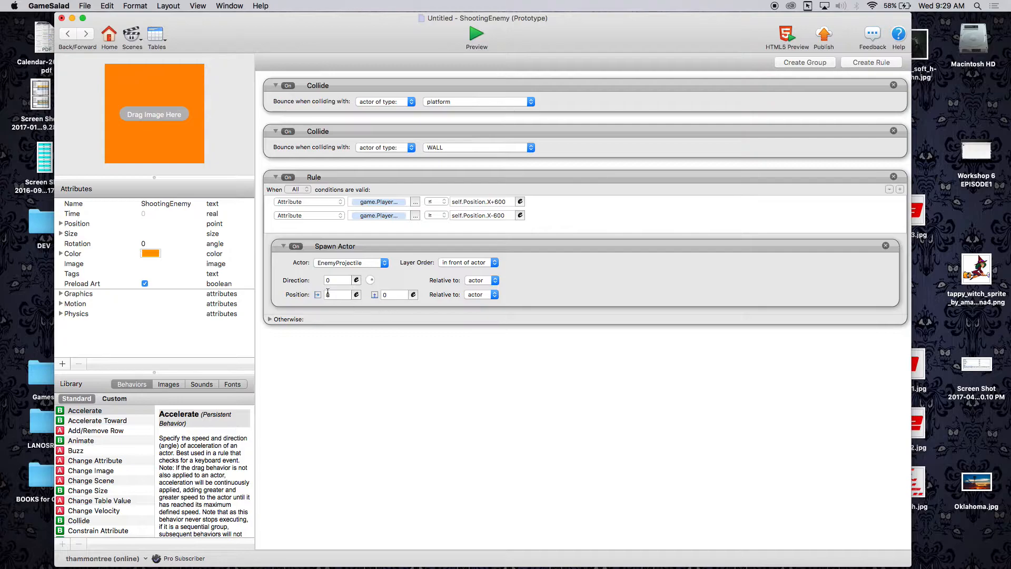
Step: Add a Timer behavior inside the ShootingEnemy's range rule and move the Spawn Actor behavior into it
click(314, 245)
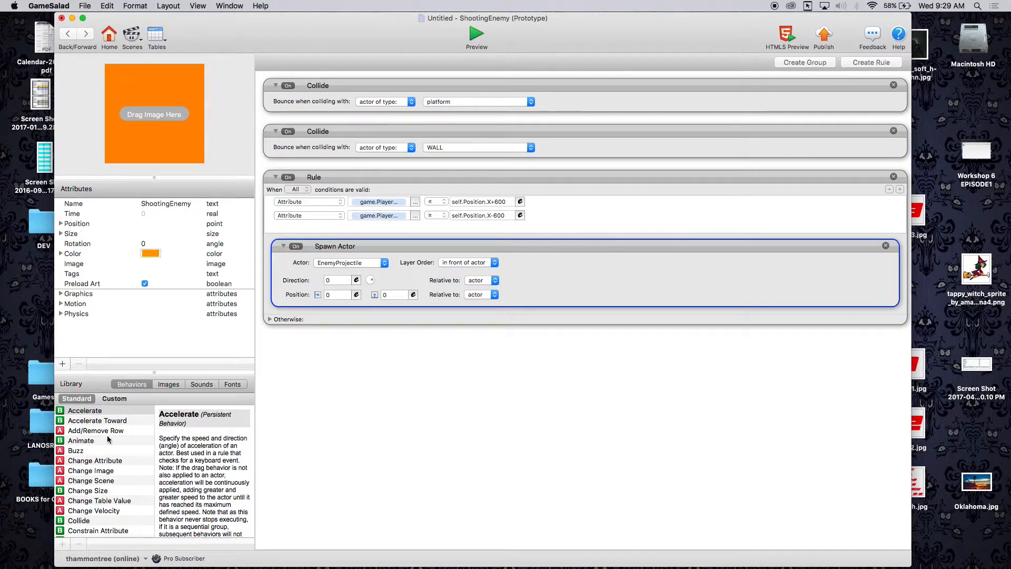
scroll(98, 461, down, 10)
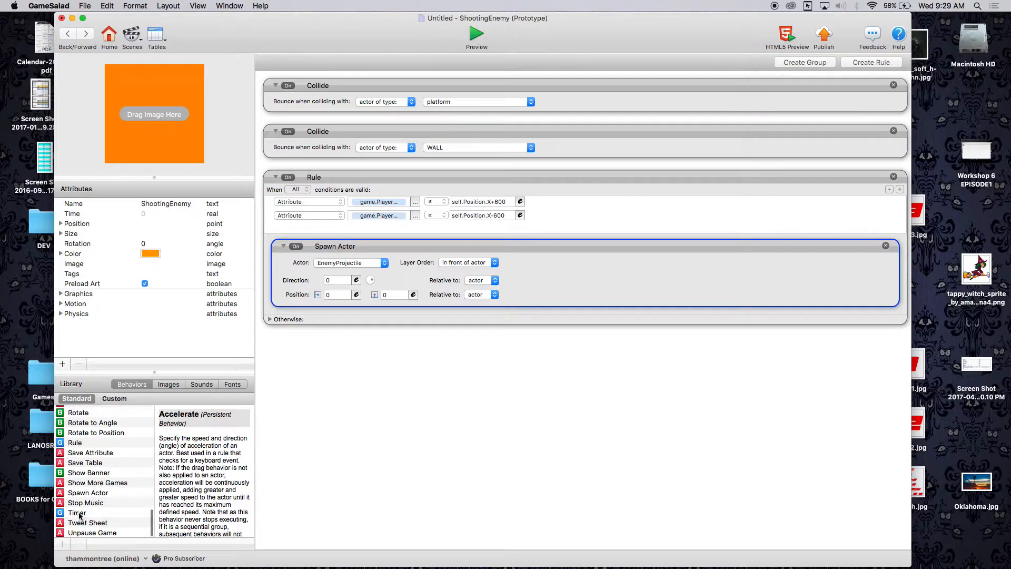
click(77, 513)
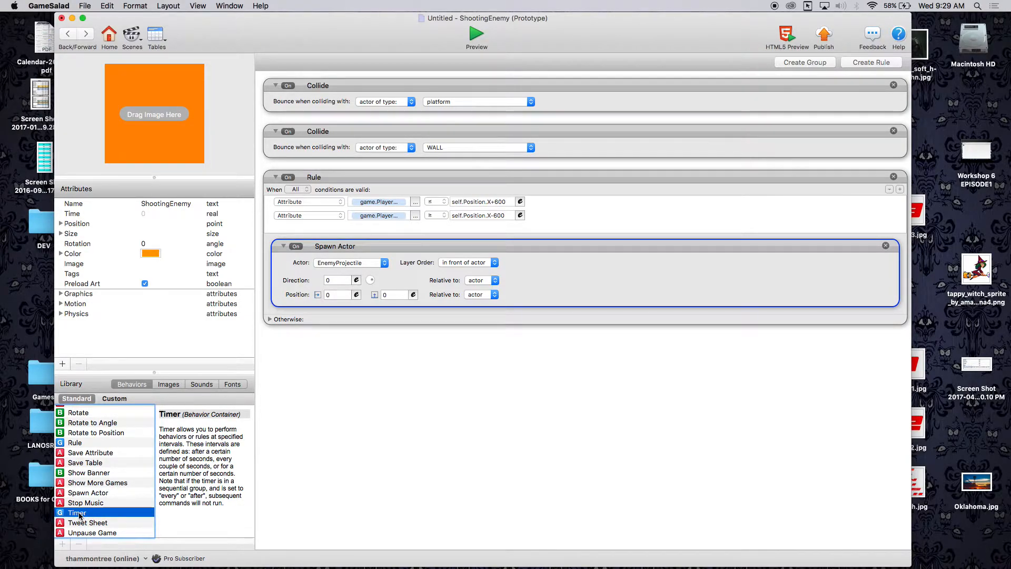
drag(79, 515, 362, 263)
drag(353, 345, 358, 271)
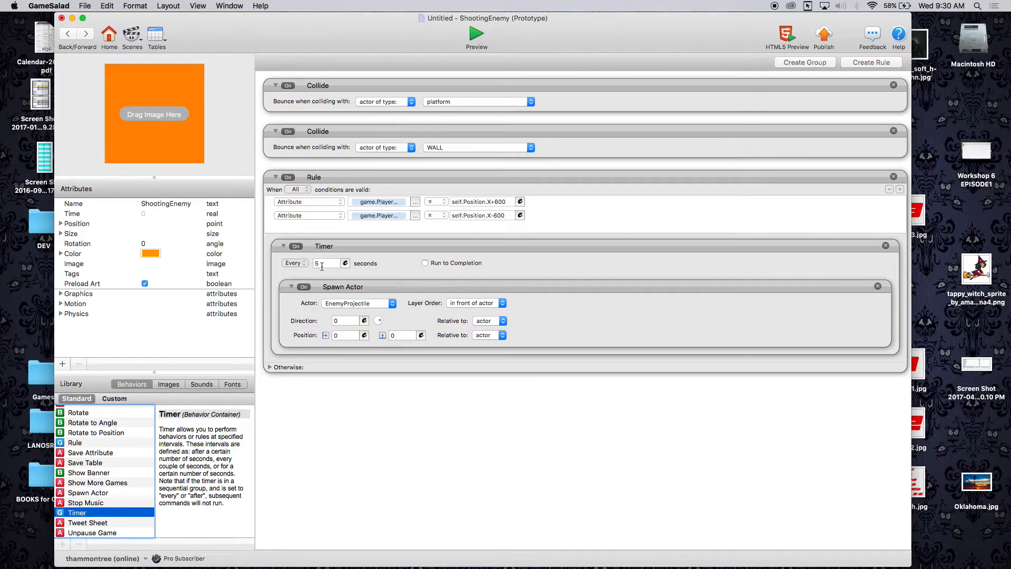
Step: Set the Timer in the ShootingEnemy's range rule to run every 0.5 seconds
click(327, 264)
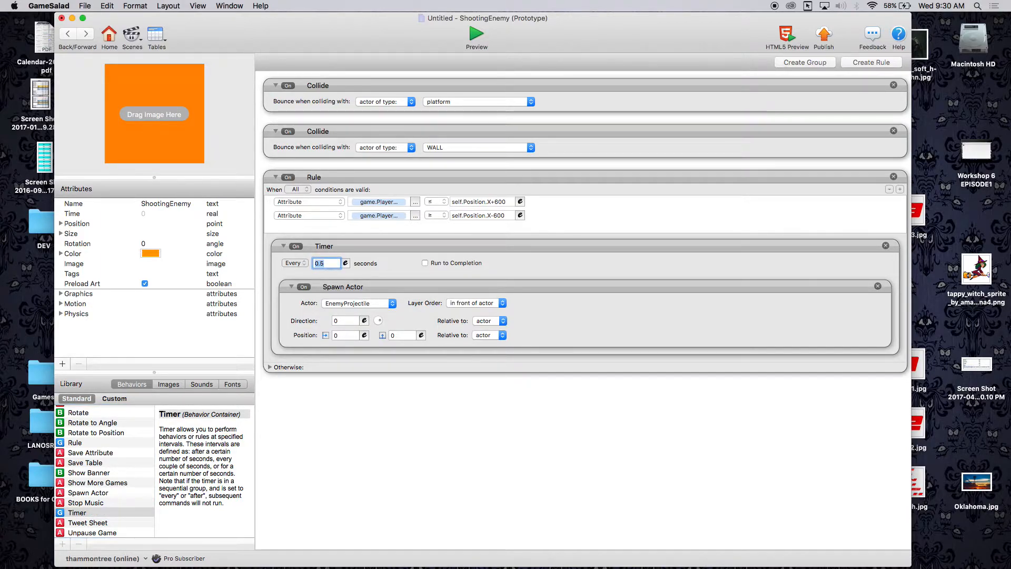
click(303, 263)
click(303, 271)
click(304, 262)
click(301, 272)
click(296, 263)
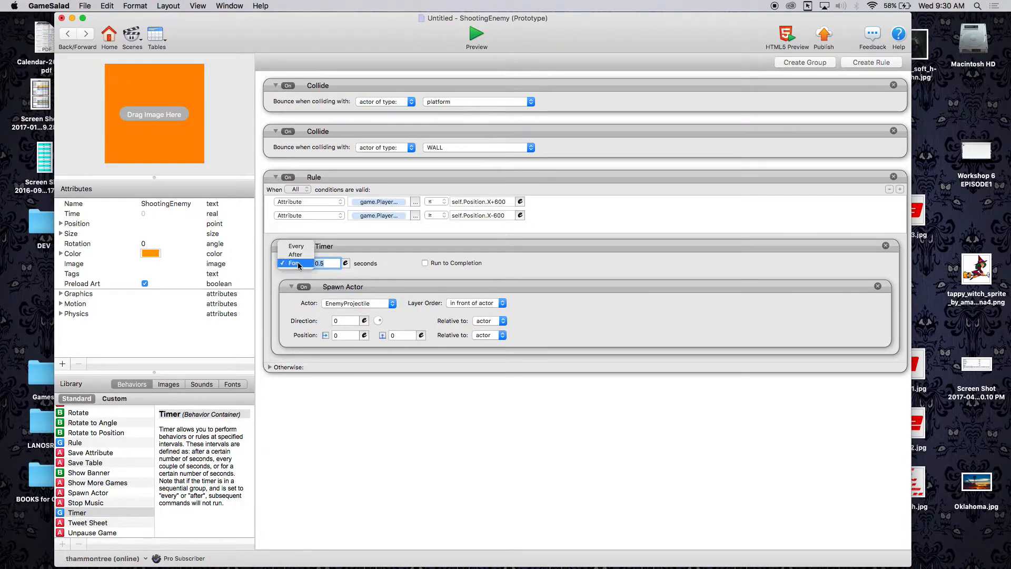
click(298, 247)
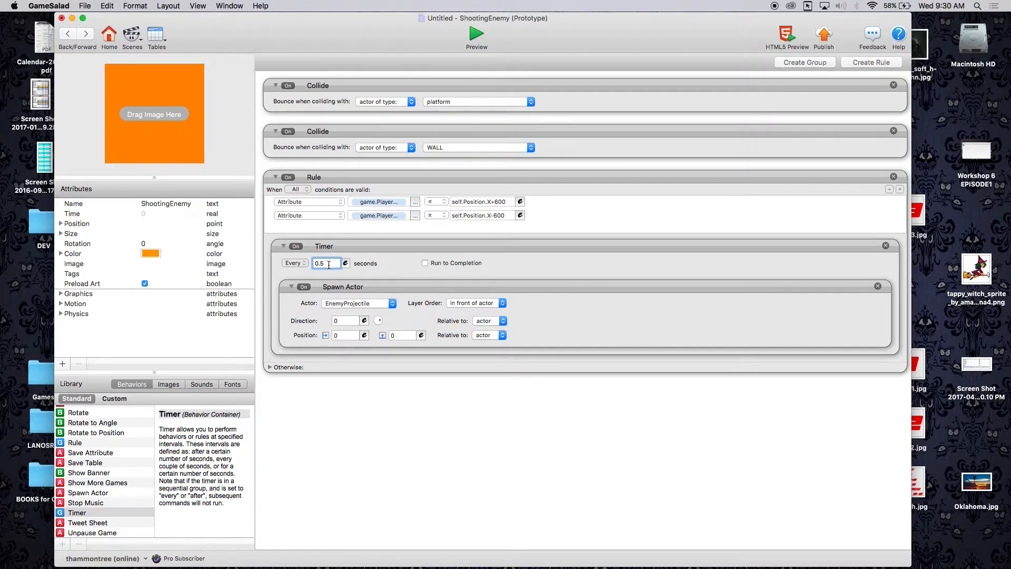
Step: Play-test the timed firing by moving and jumping the player around both sides of the ShootingEnemy, and return to its behaviors
click(476, 34)
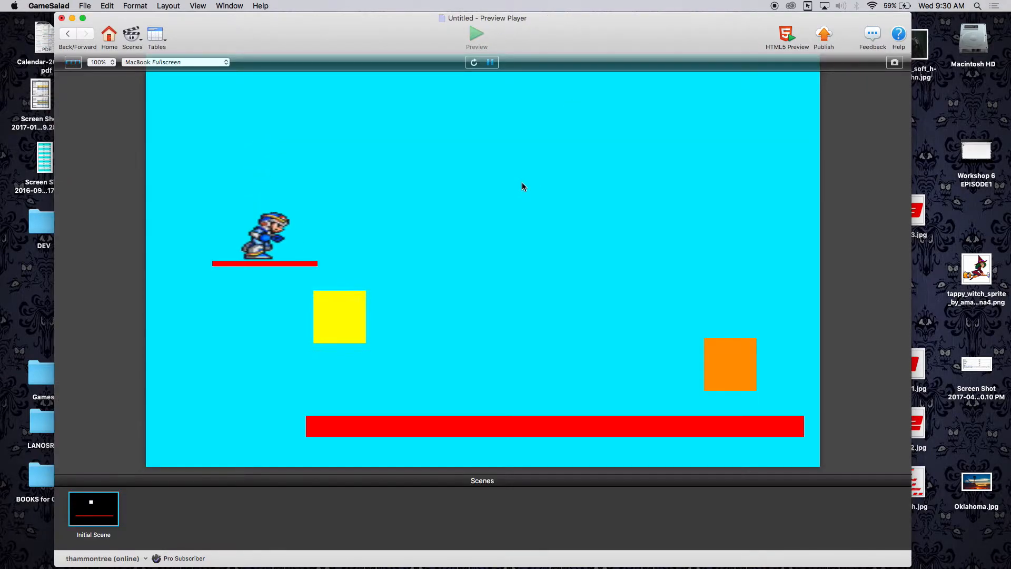
key(Left)
key(Right)
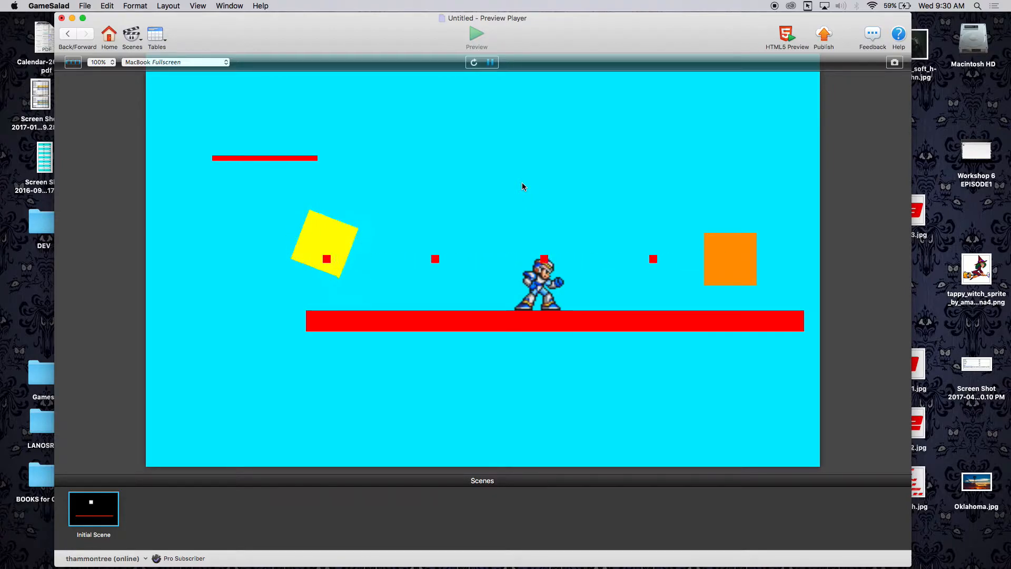
key(Right)
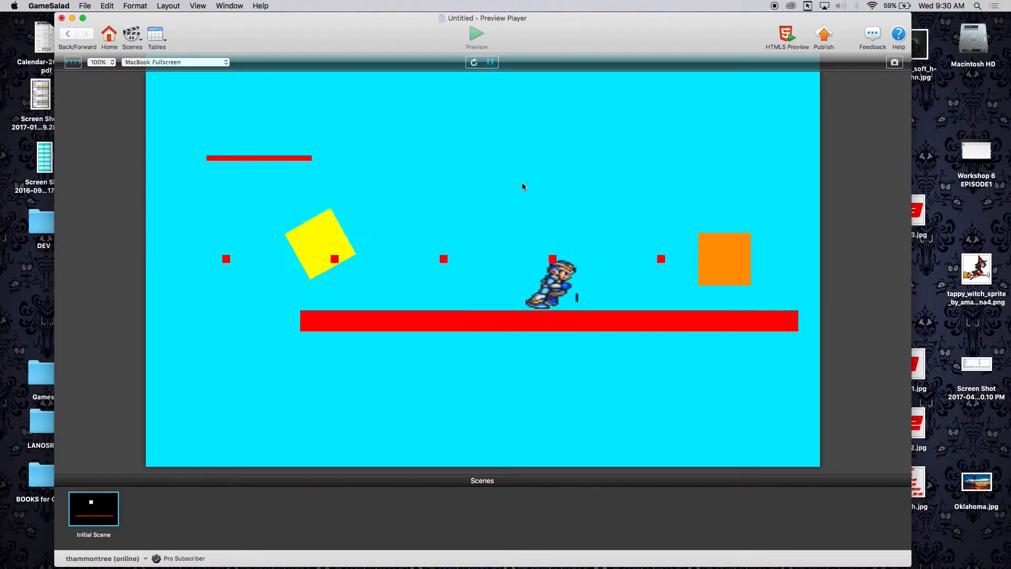
key(space)
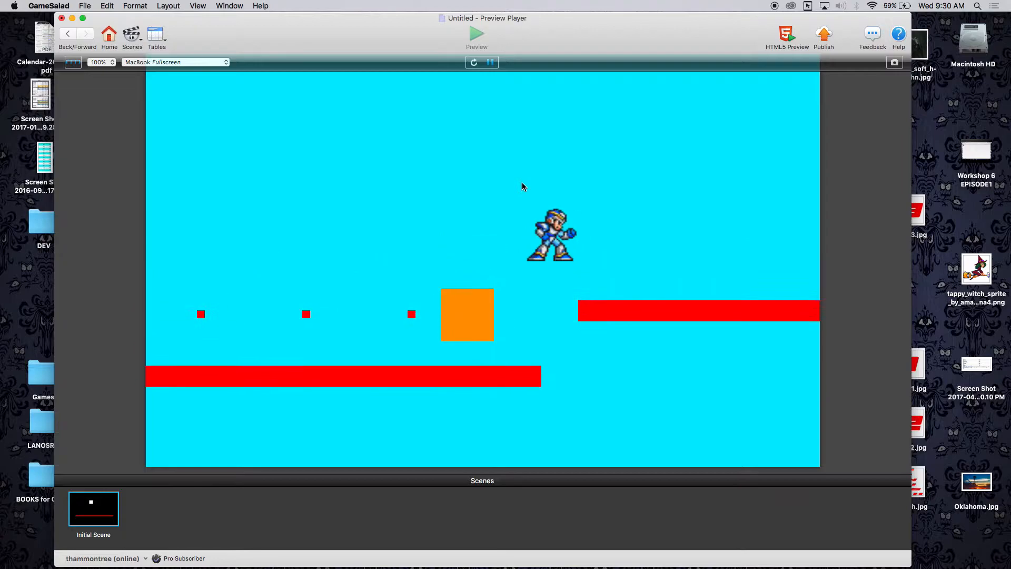
key(Right)
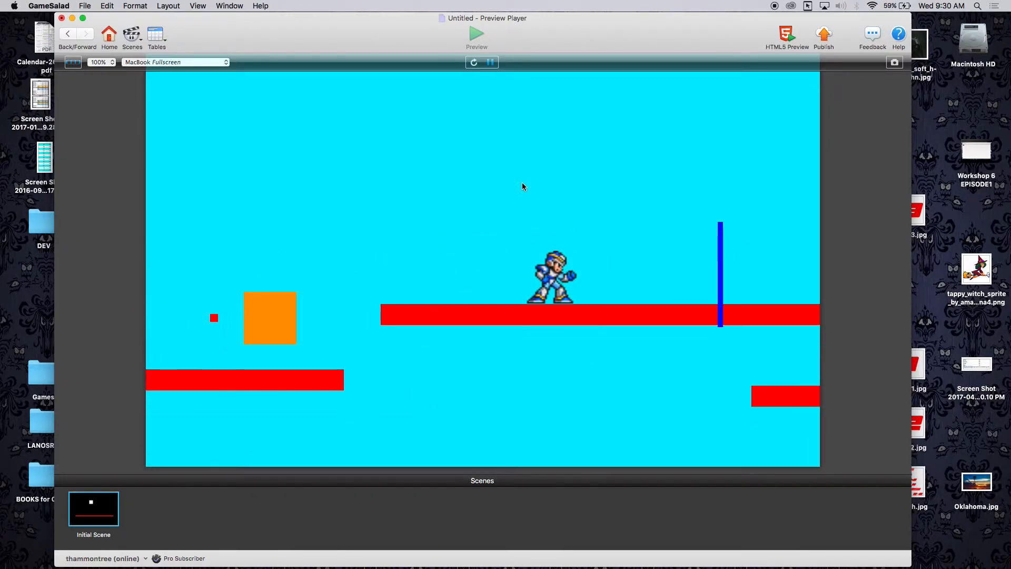
key(Left)
key(Right)
key(Left)
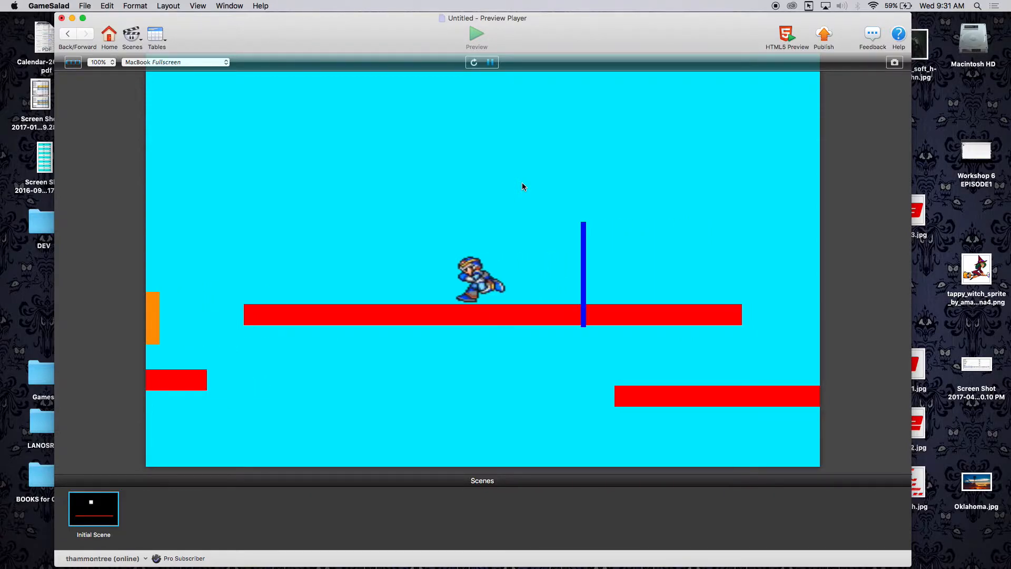
key(Up)
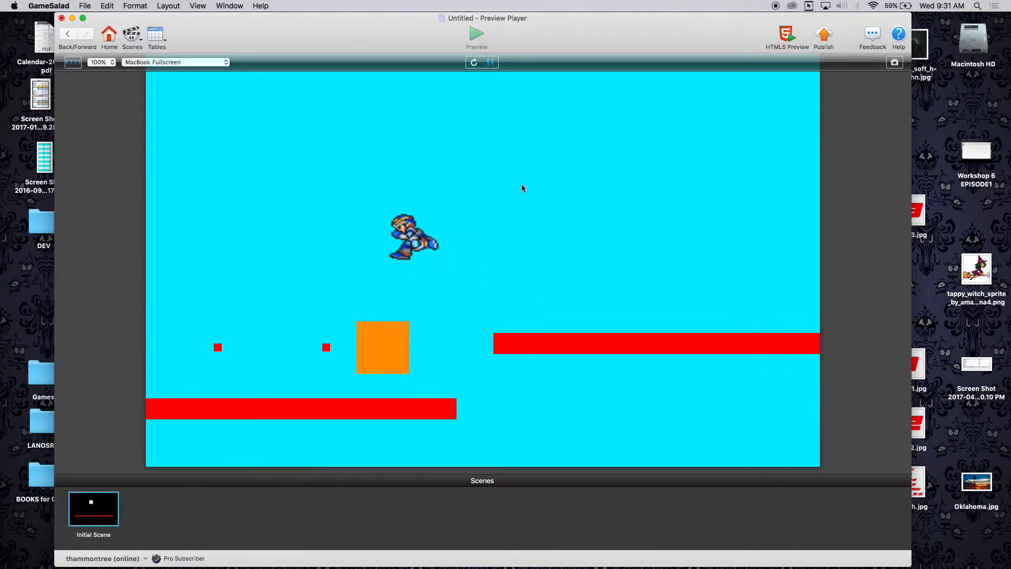
click(67, 34)
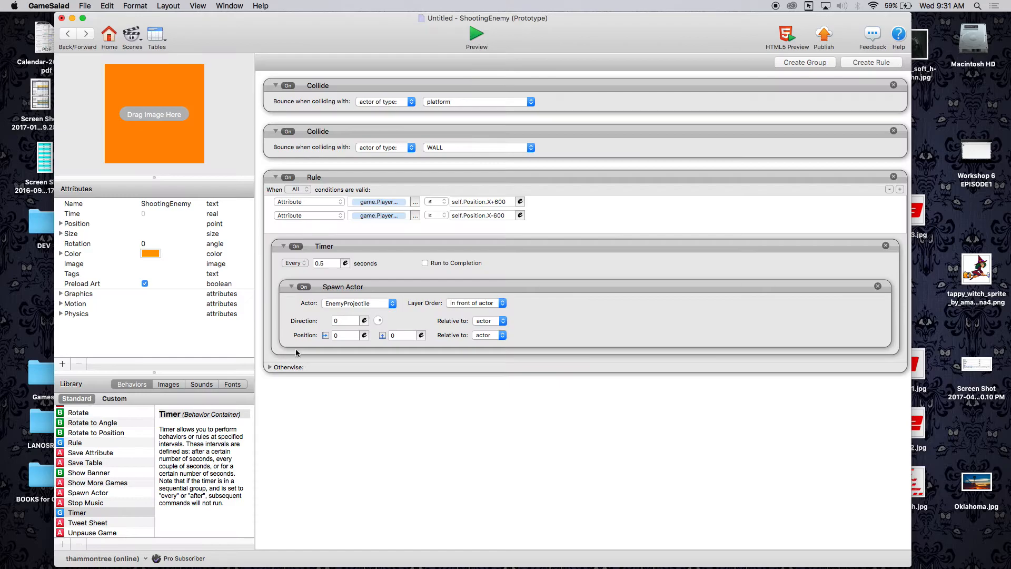
Step: Wrap the Timer in a new rule nested inside the range rule, and set its condition type to Attribute
click(401, 246)
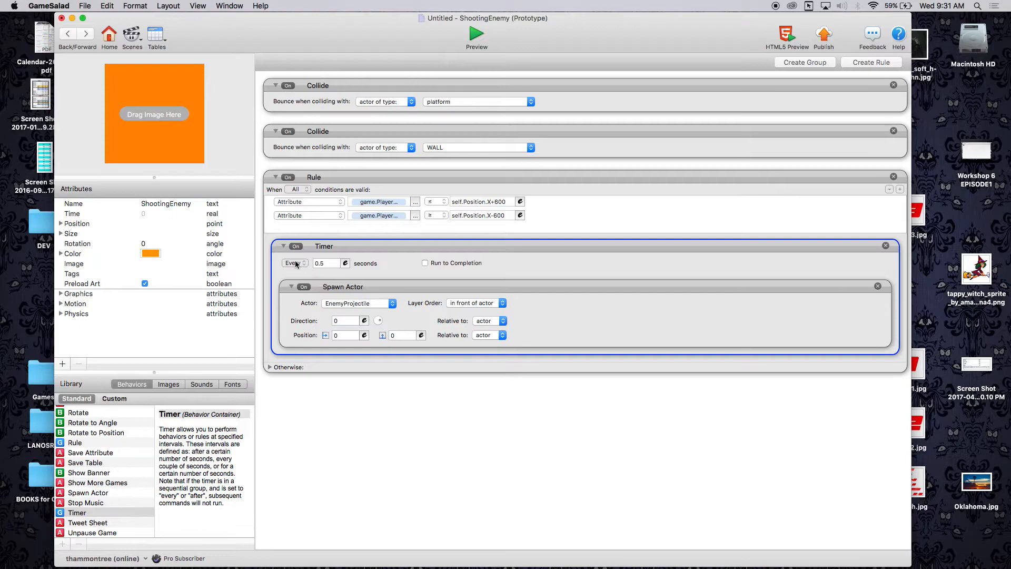
click(870, 63)
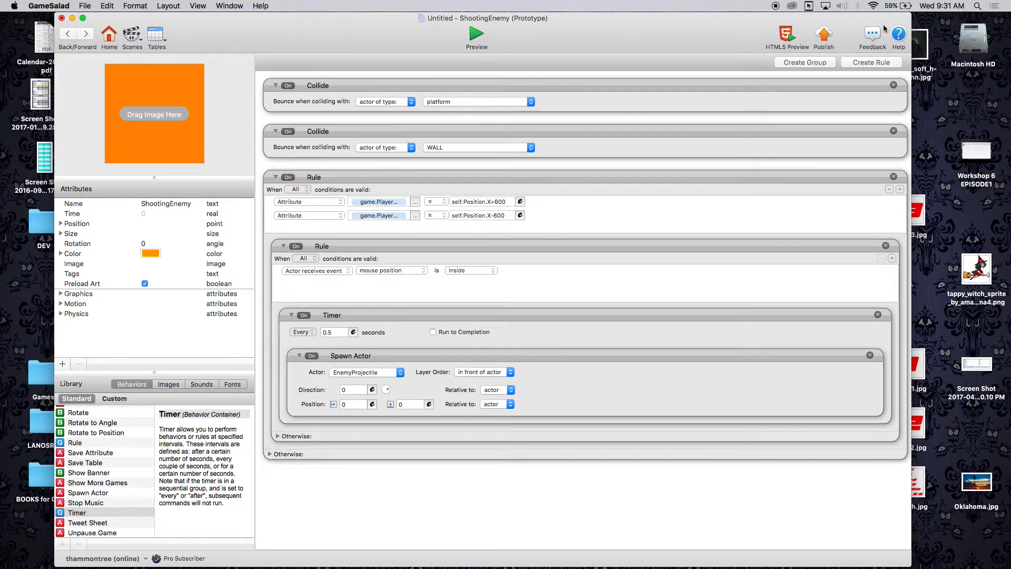
click(329, 271)
click(318, 280)
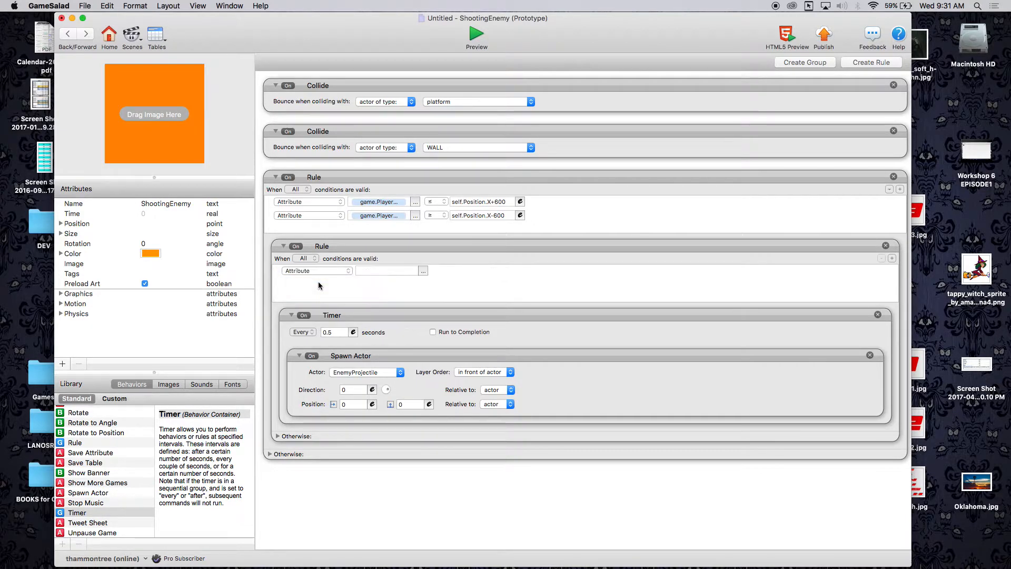
Step: Make the nested rule's condition test whether the game's player position attribute is ≥ self.Position.X
click(423, 271)
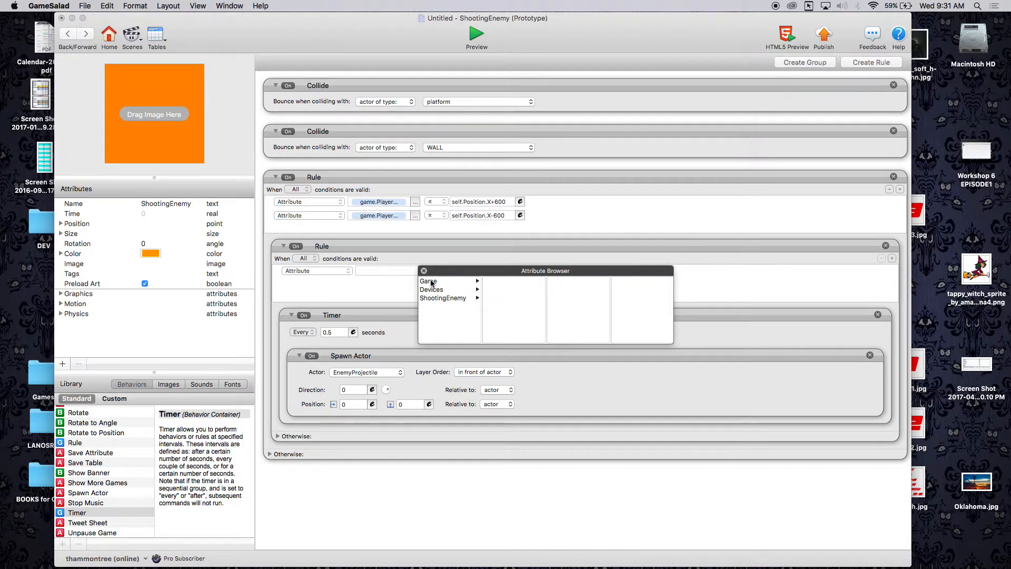
click(431, 282)
scroll(501, 327, down, 5)
double_click(500, 330)
click(454, 270)
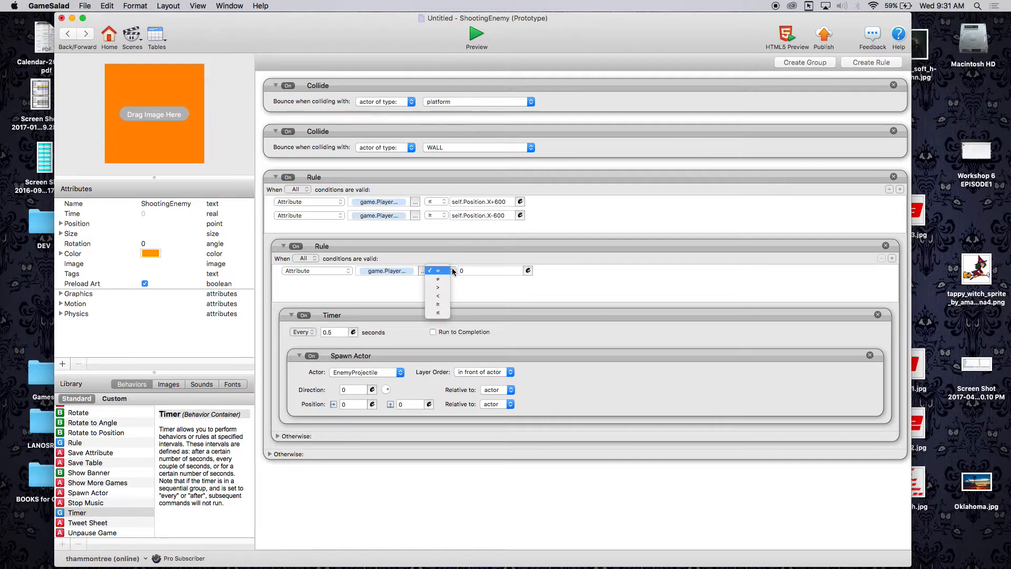
click(441, 308)
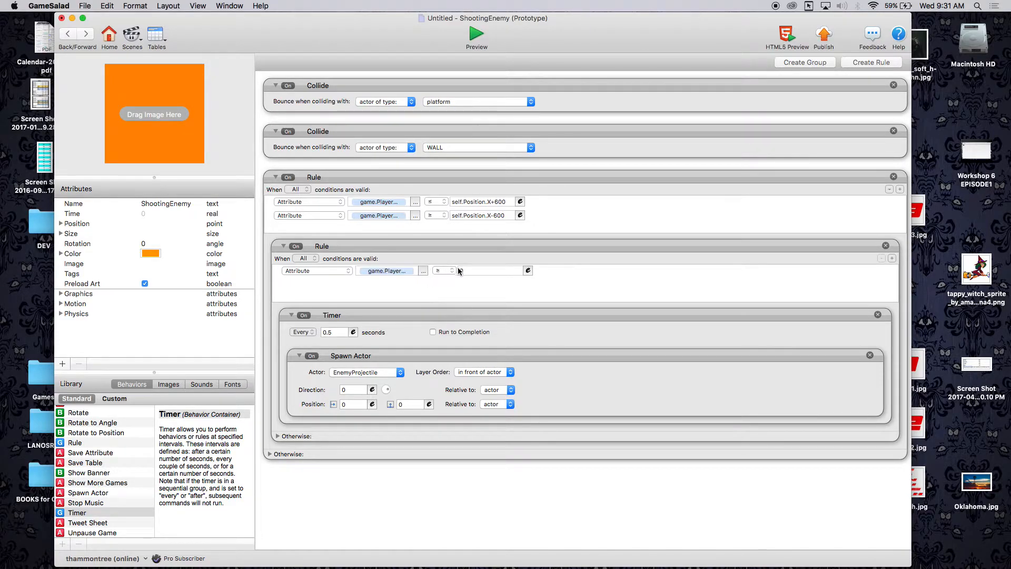
click(527, 270)
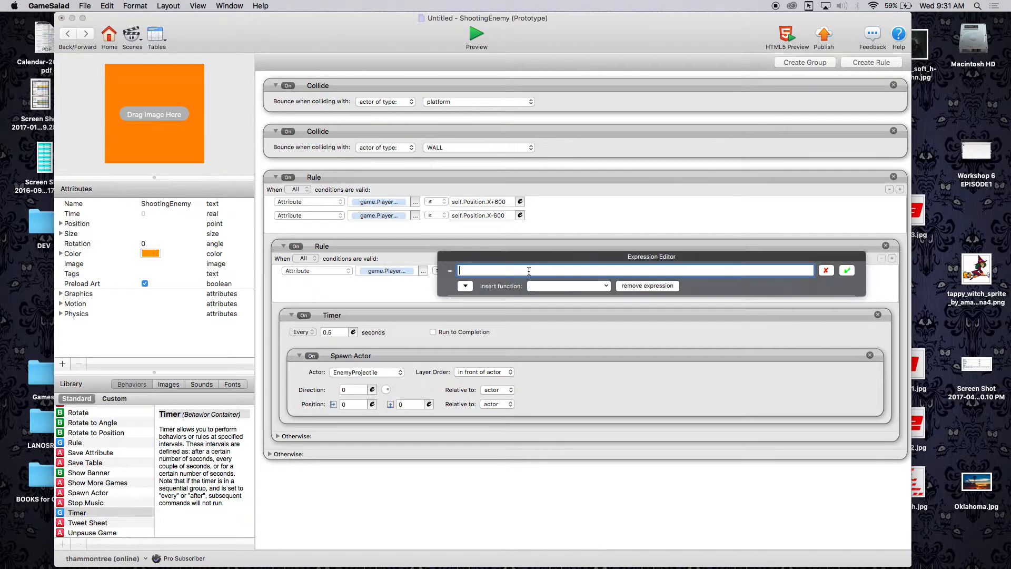
click(465, 287)
click(466, 317)
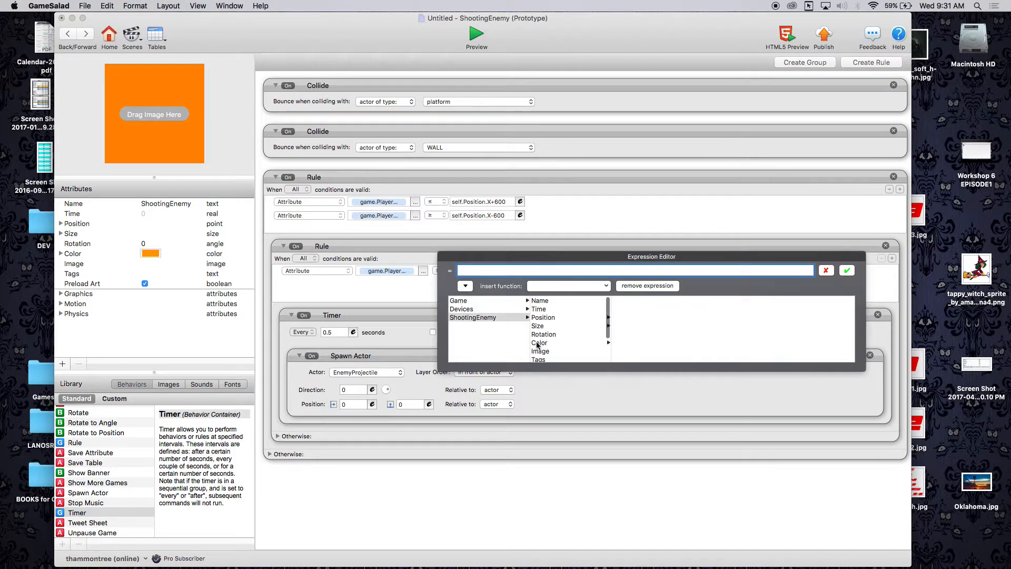
click(542, 317)
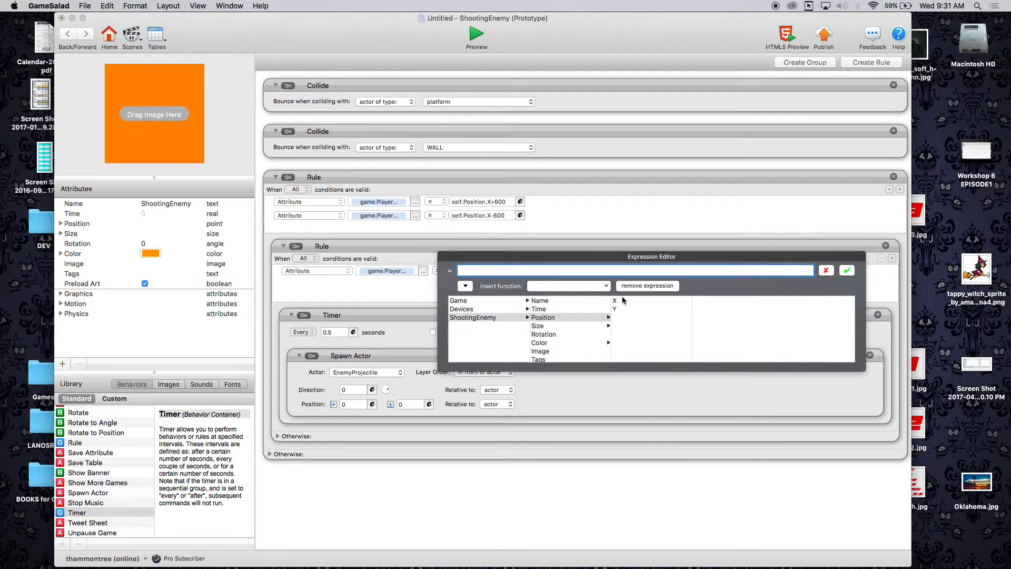
click(621, 300)
click(846, 271)
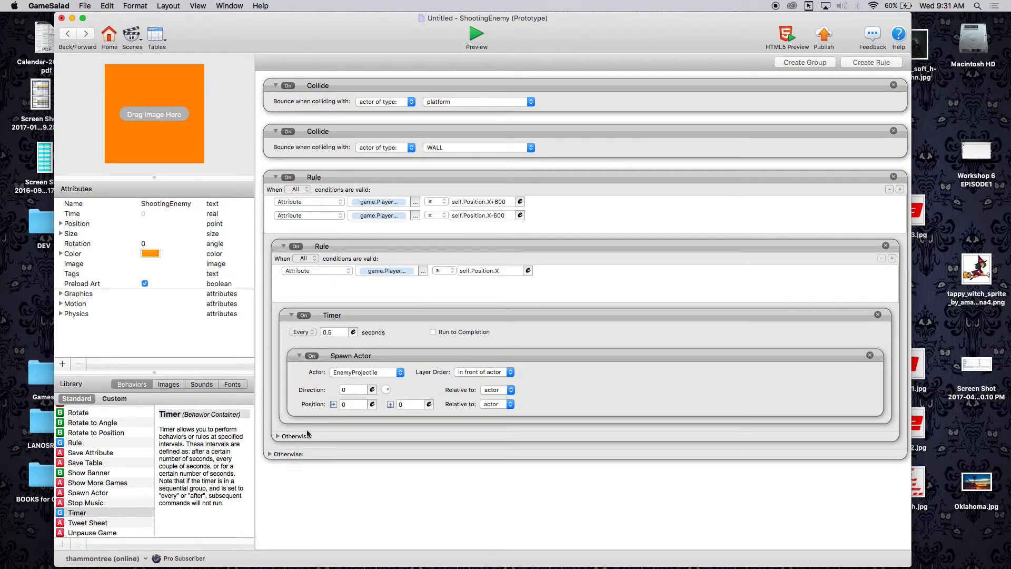
Step: Copy the Timer with its Spawn Actor behavior into the nested rule's Otherwise section
click(278, 436)
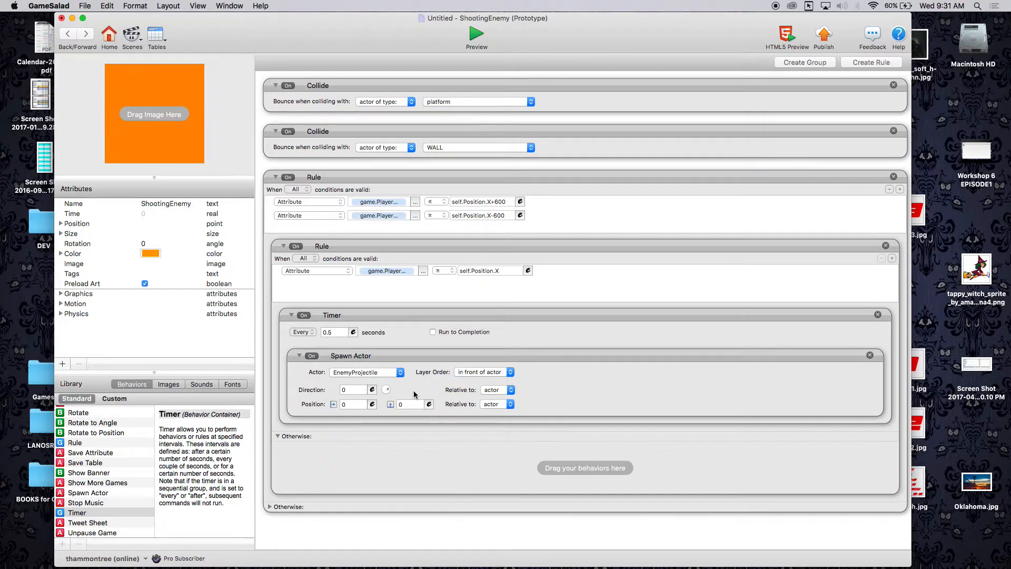
alt+drag(405, 314, 416, 453)
scroll(363, 445, down, 3)
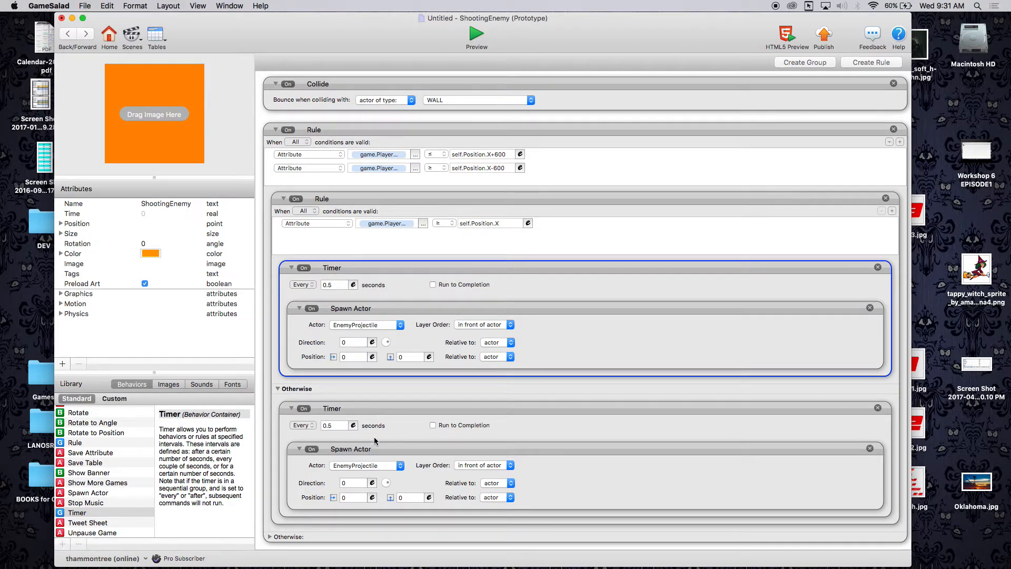
Step: Rename the EnemyProjectile actor to EnemyProjectileLeft, and return to the initial scene
click(66, 33)
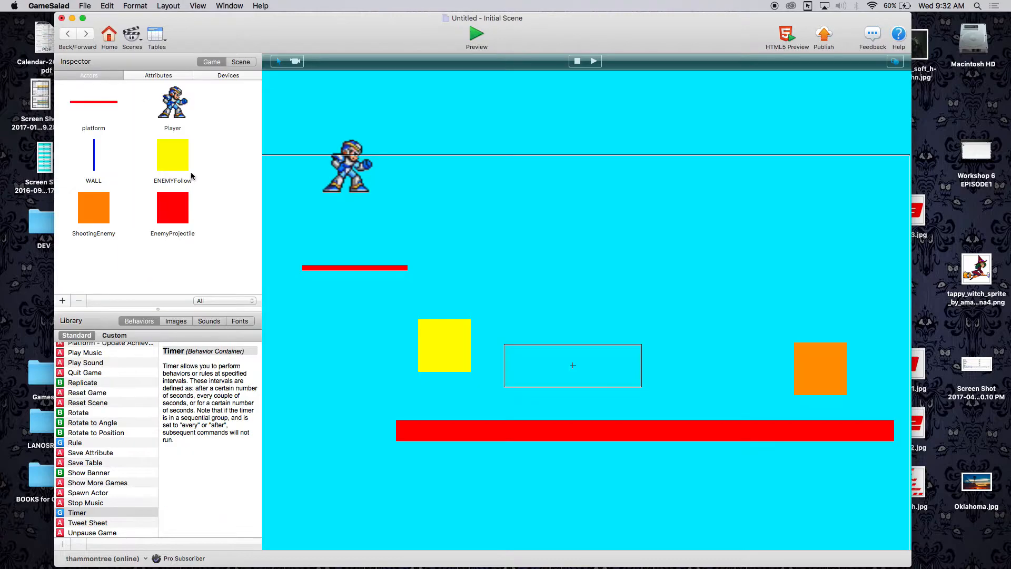
double_click(174, 215)
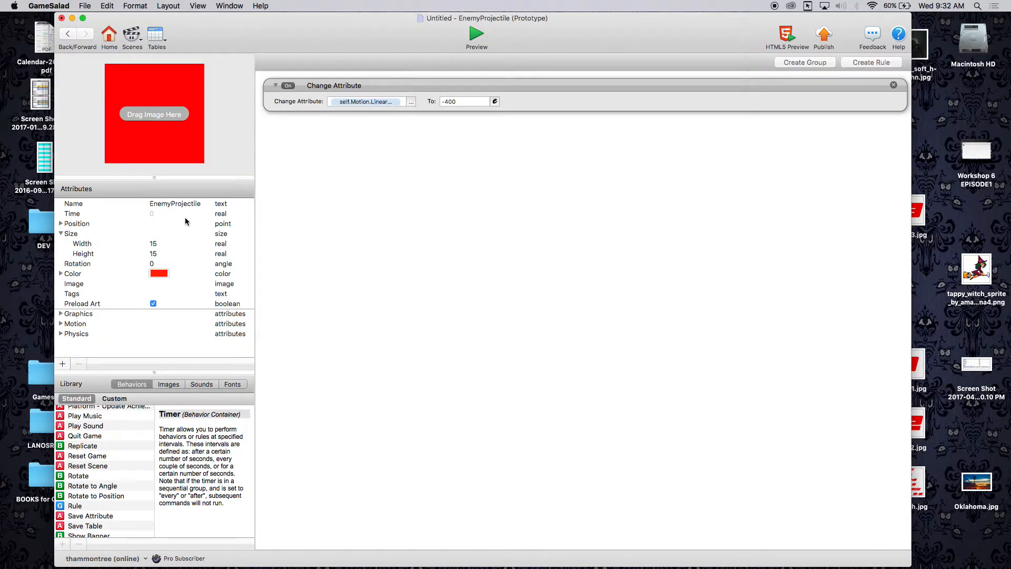
double_click(174, 203)
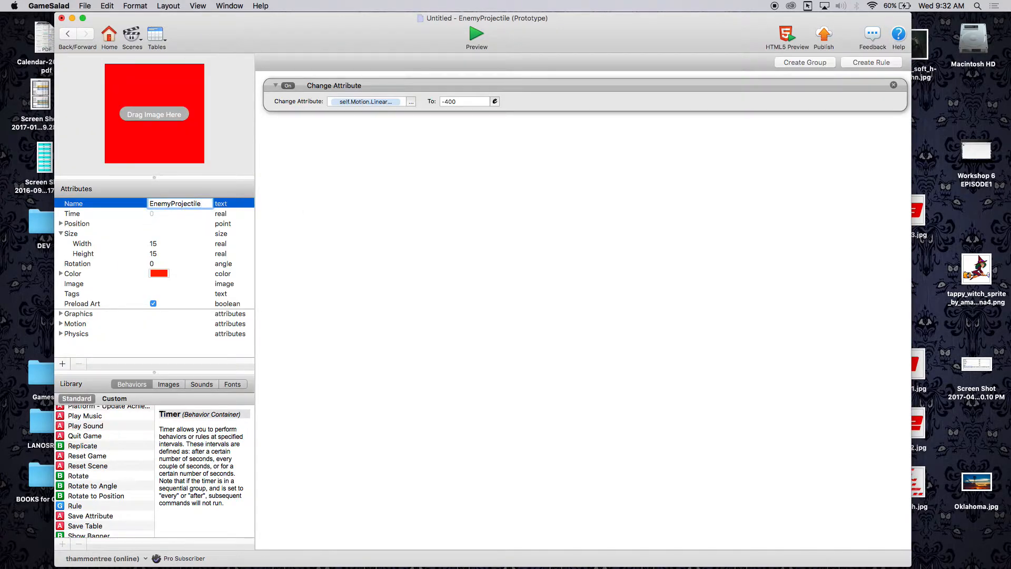
text(LEft)
key(BackSpace)
key(BackSpace)
key(BackSpace)
text(eft)
key(Return)
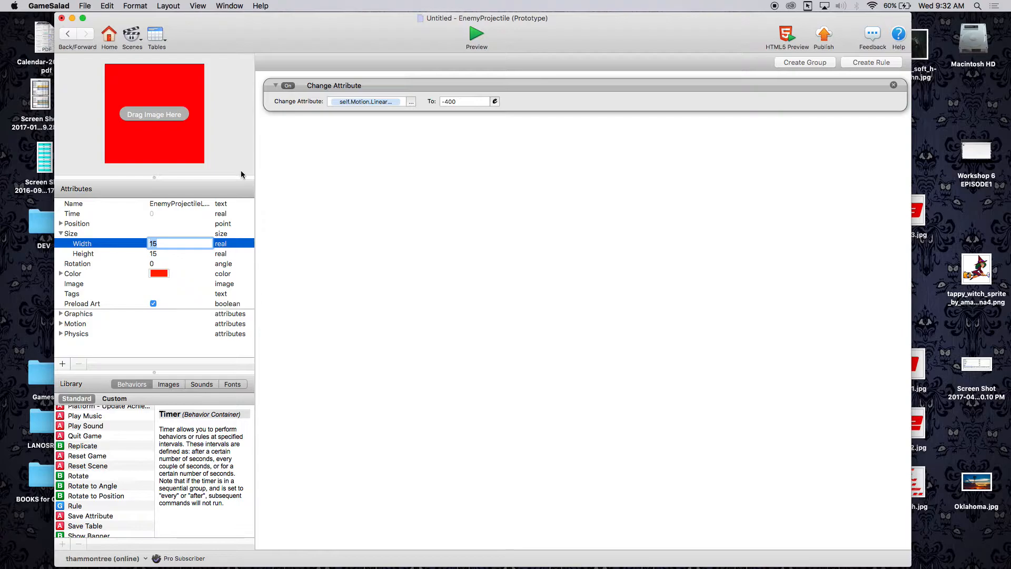
click(68, 34)
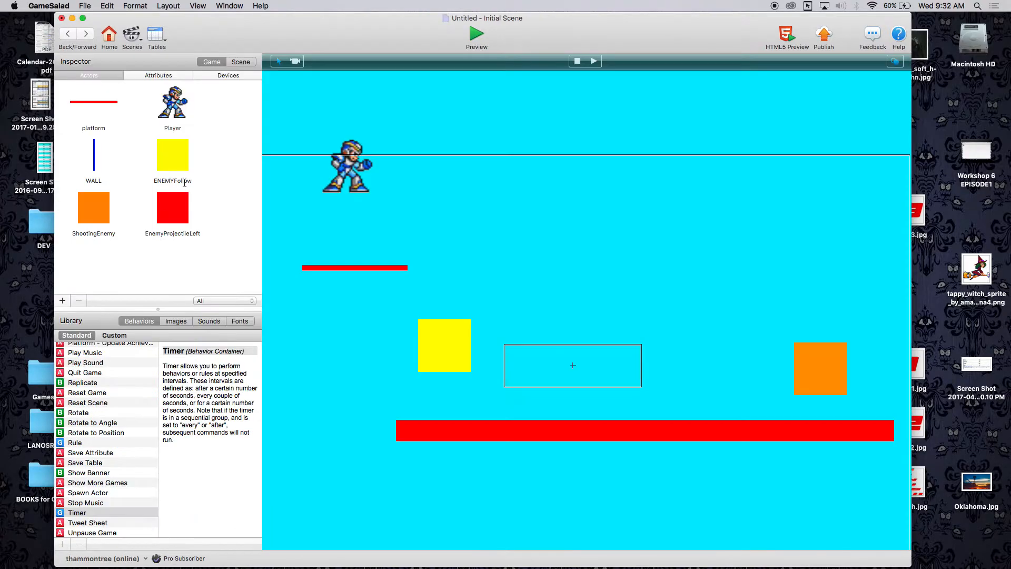
Step: Duplicate the EnemyProjectileLeft actor and rename the copy EnemyProjectileRight
alt+drag(172, 214, 95, 267)
double_click(95, 267)
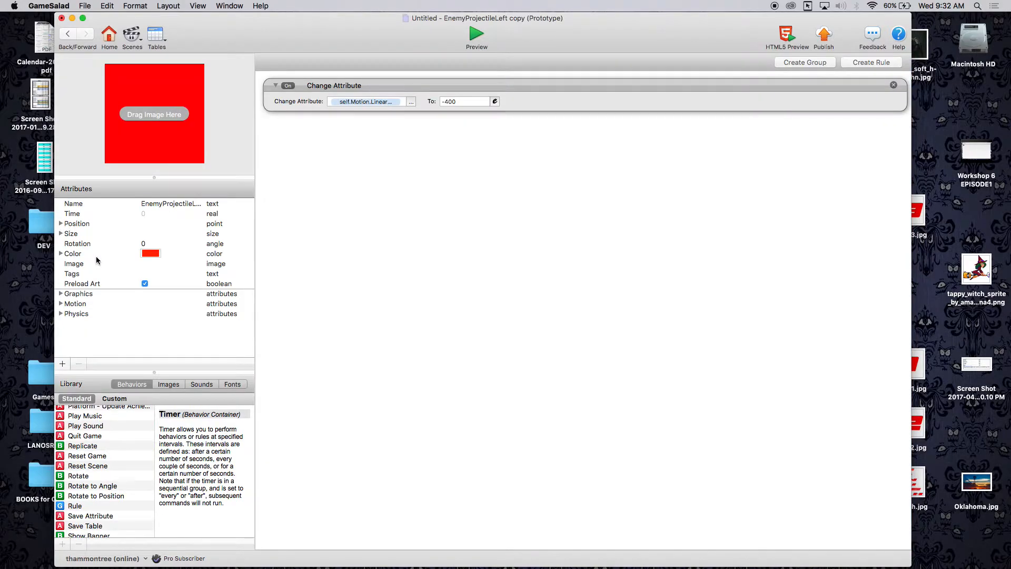
double_click(169, 203)
key(Right)
key(BackSpace)
key(BackSpace)
key(BackSpace)
key(BackSpace)
key(BackSpace)
key(BackSpace)
key(BackSpace)
text(Right)
key(Tab)
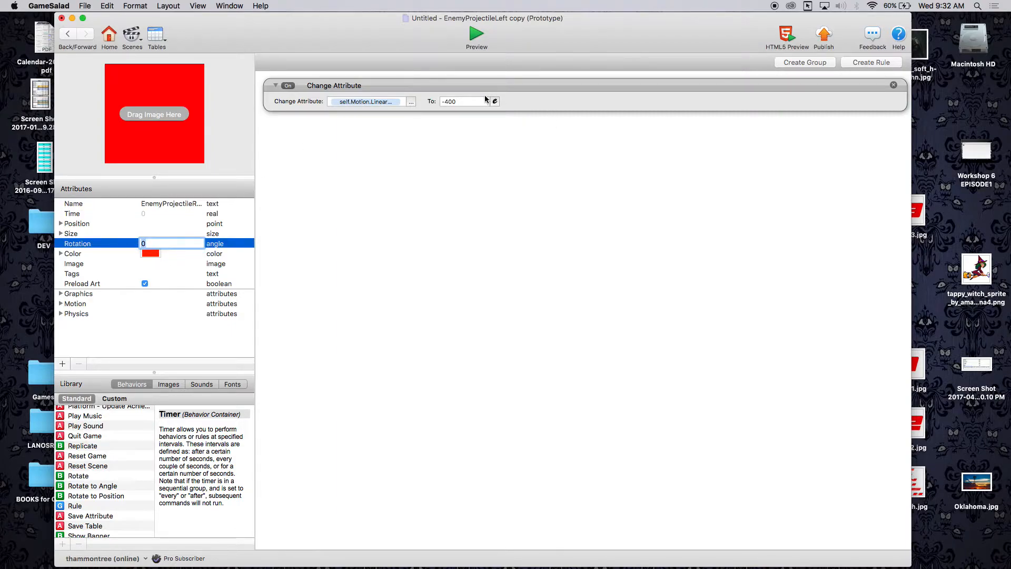
Step: Set EnemyProjectileRight's Change Attribute value for linear motion to 400, and return to the initial scene
click(475, 101)
key(Delete)
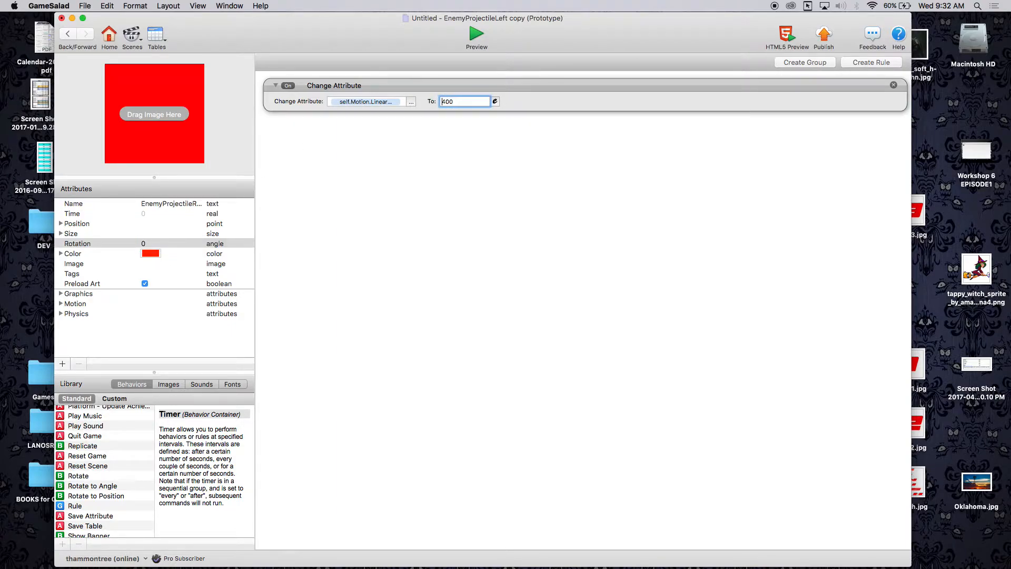
click(68, 34)
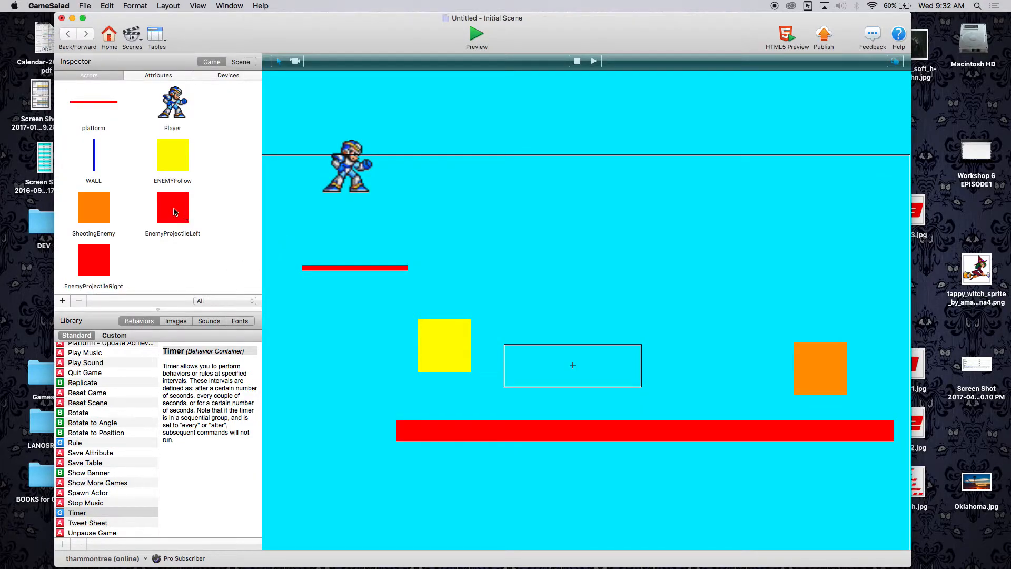
Step: In the ShootingEnemy's nested rule, change the actor spawned in the Otherwise section to EnemyProjectileRight
double_click(89, 207)
scroll(408, 375, down, 3)
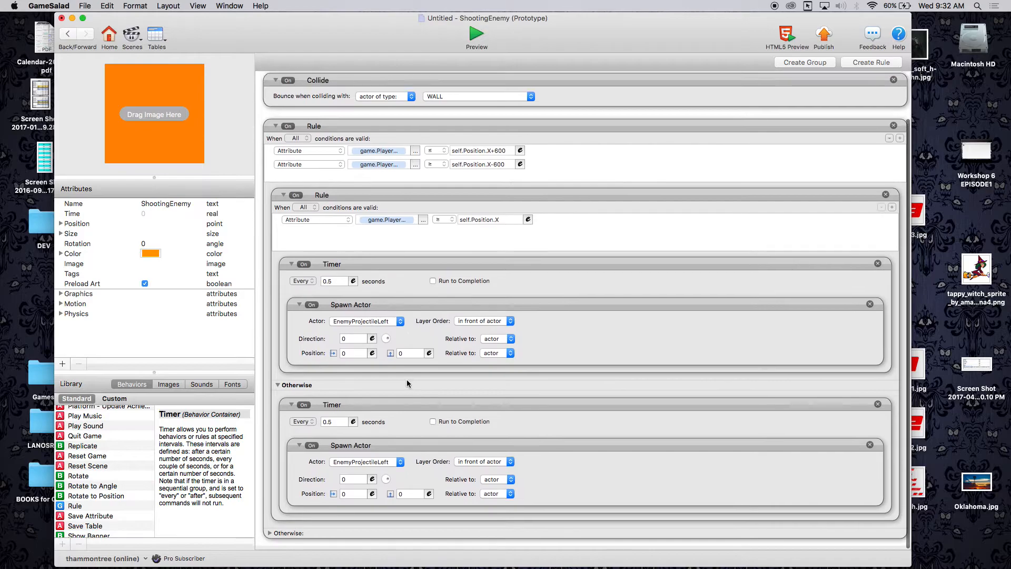
click(390, 467)
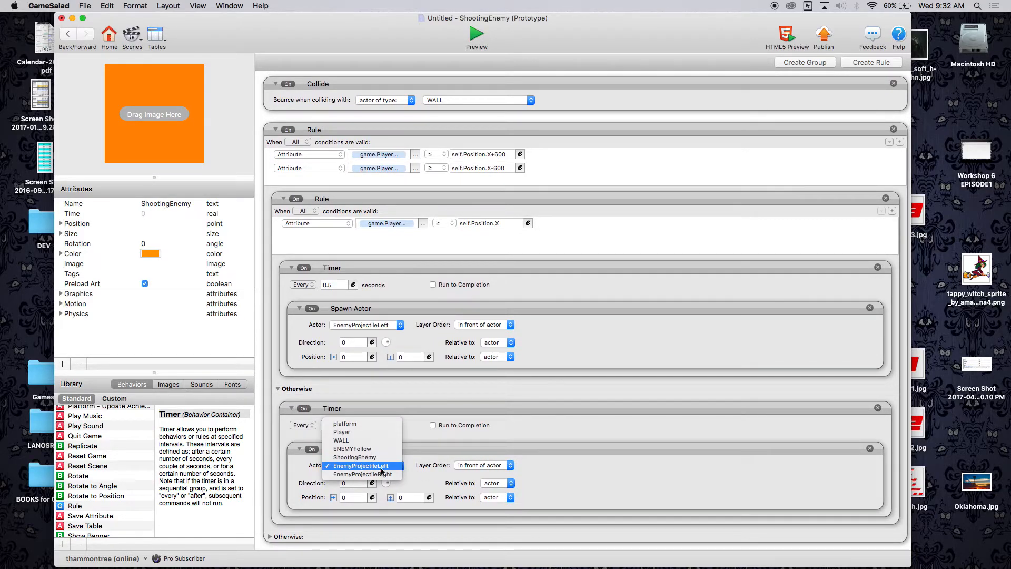
click(378, 474)
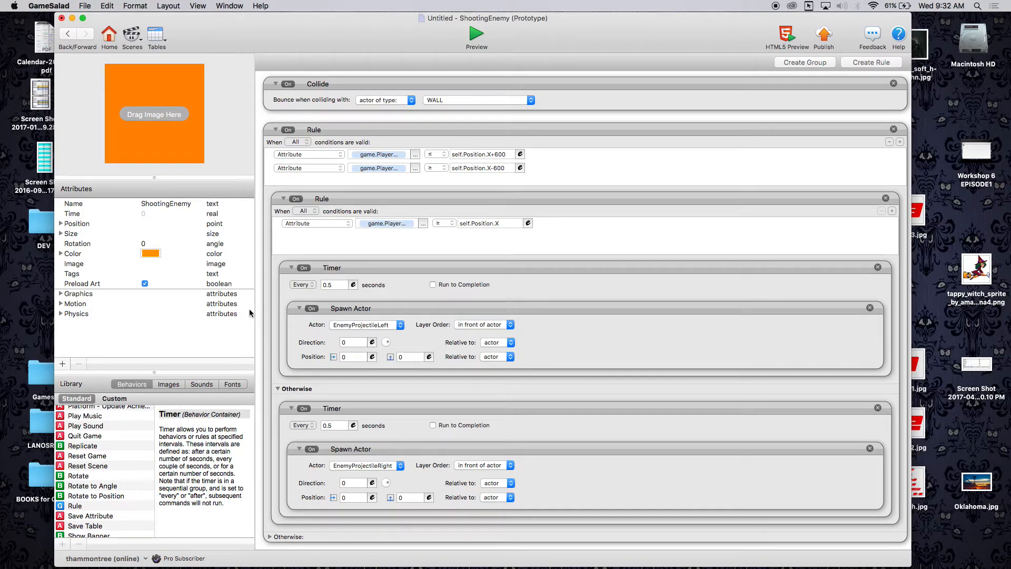
Step: Change the comparison in the ShootingEnemy's nested rule to ≤ against self.Position.X
click(450, 224)
click(447, 231)
Step: Preview the game, move the player to both sides of the orange enemy to test its firing direction, and return to the ShootingEnemy's rules
click(475, 34)
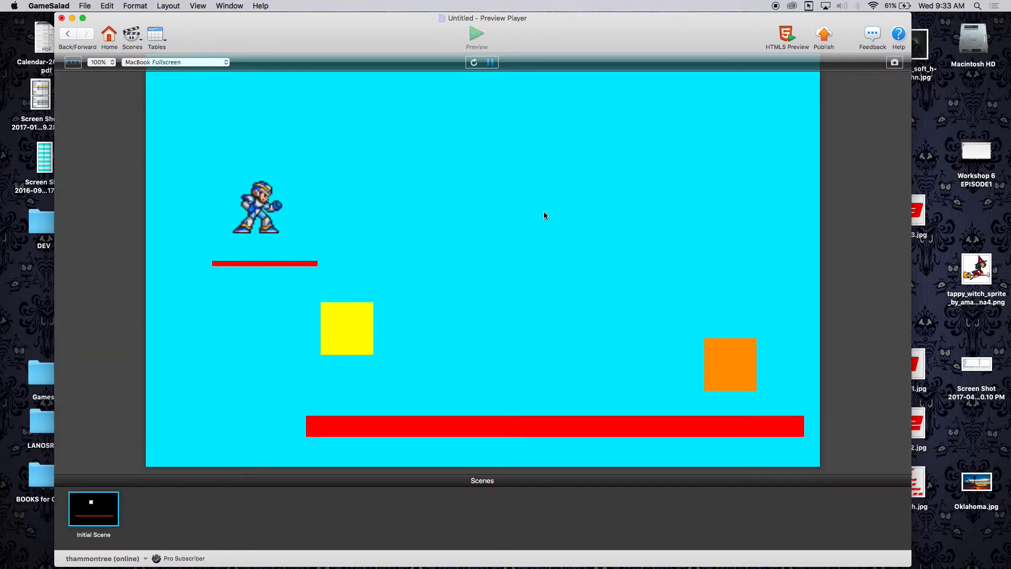
key(Right)
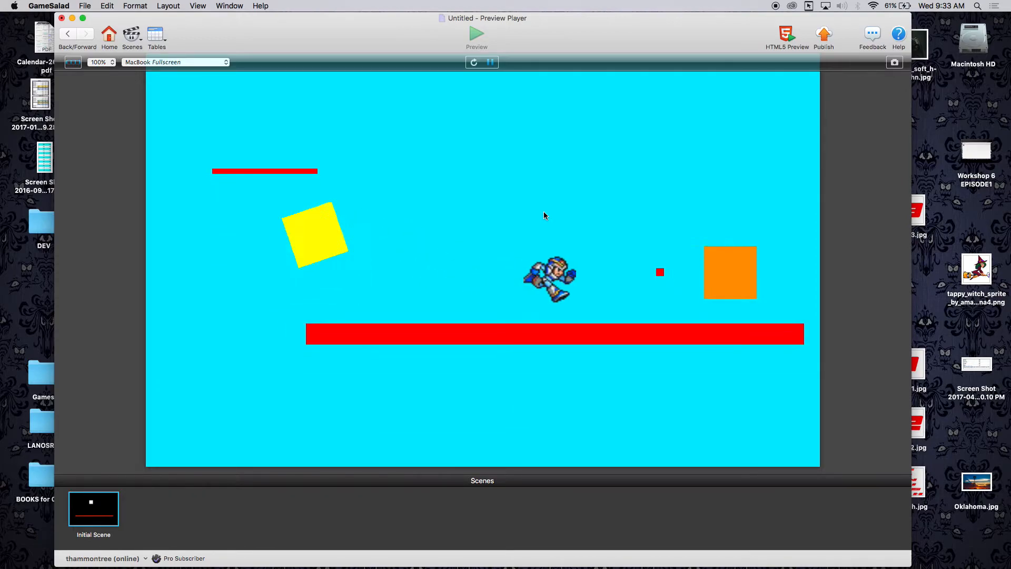
key(Up)
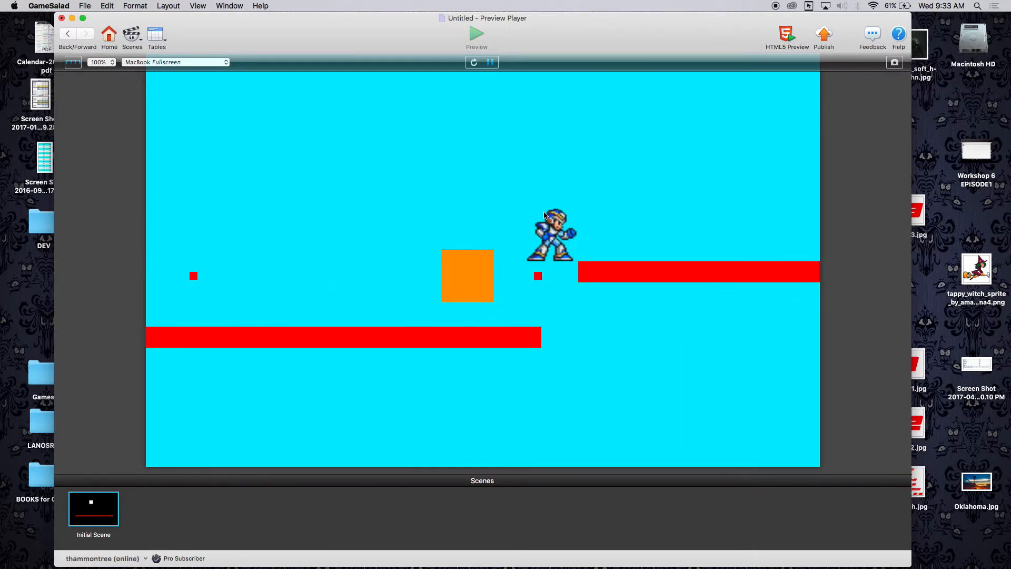
key(Left)
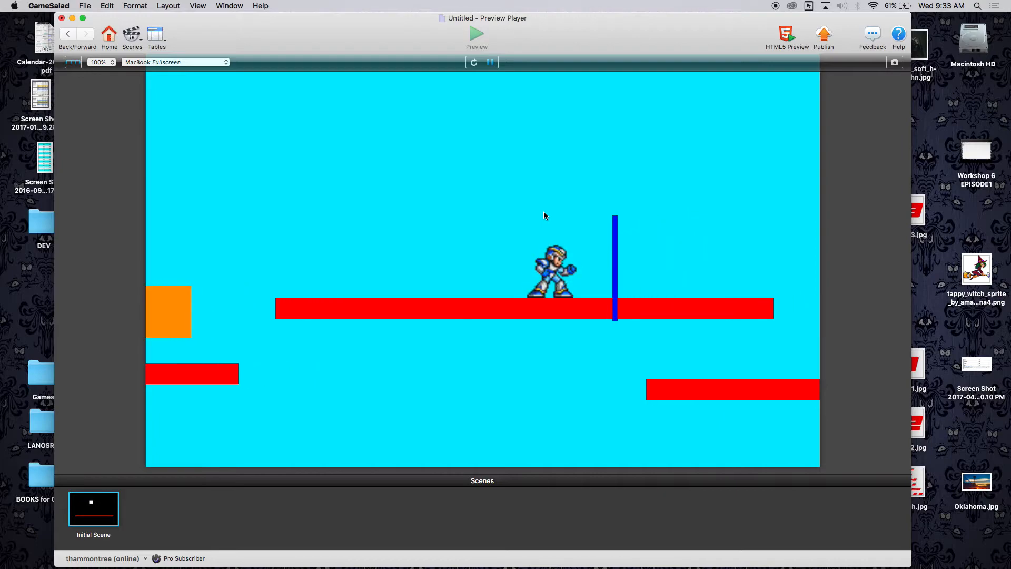
key(Up)
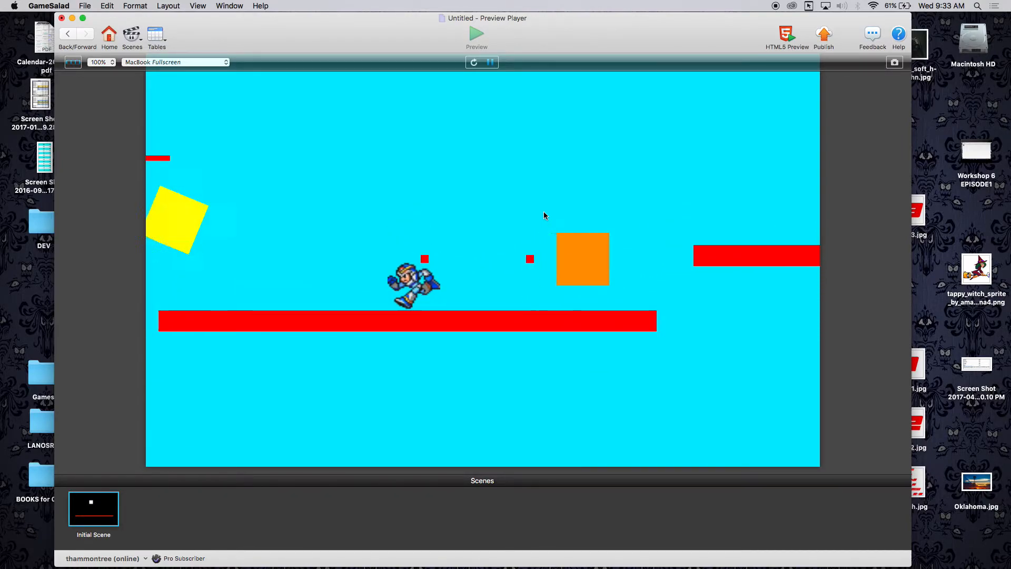
key(Right)
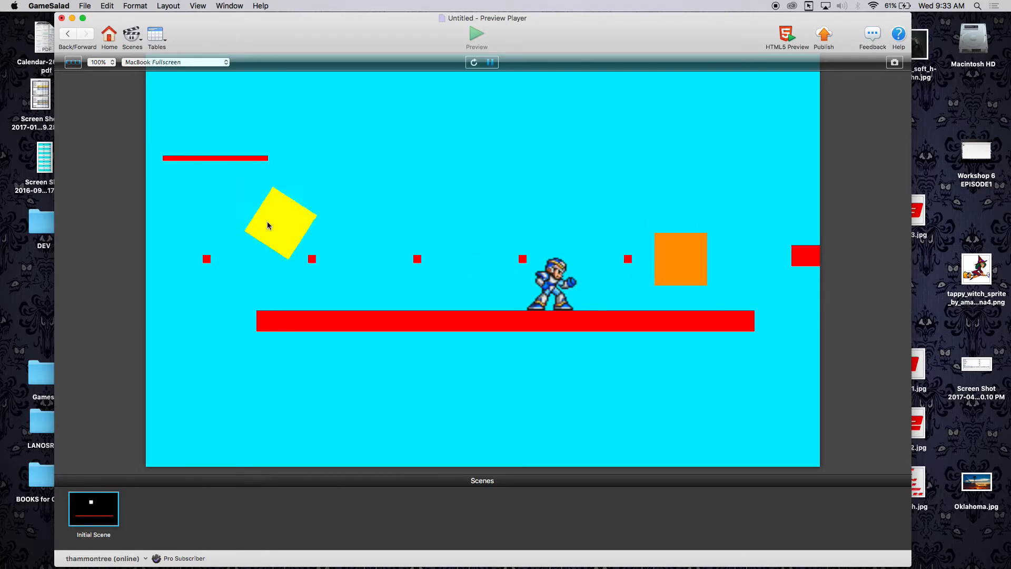
click(67, 33)
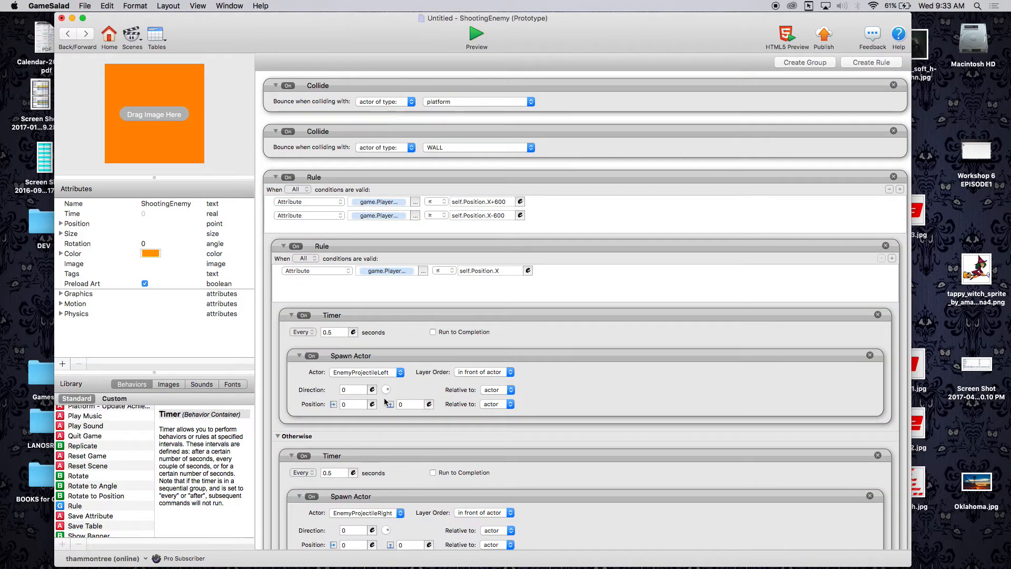
Step: Set the horizontal spawn position to -60 for EnemyProjectileLeft and 60 for EnemyProjectileRight
click(354, 404)
scroll(354, 410, down, 3)
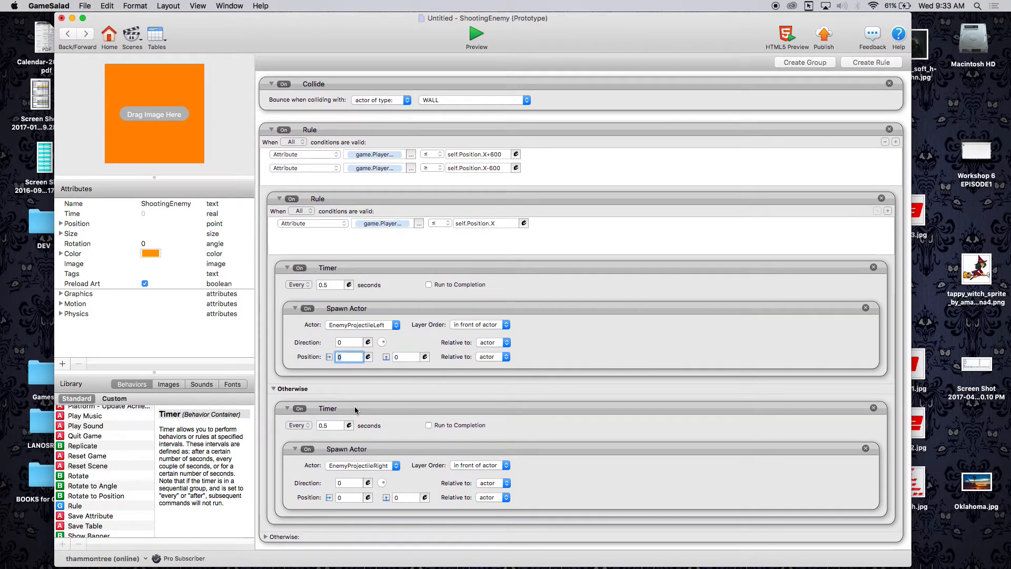
text(60)
key(Left)
key(Left)
text(-)
scroll(424, 377, left, 1)
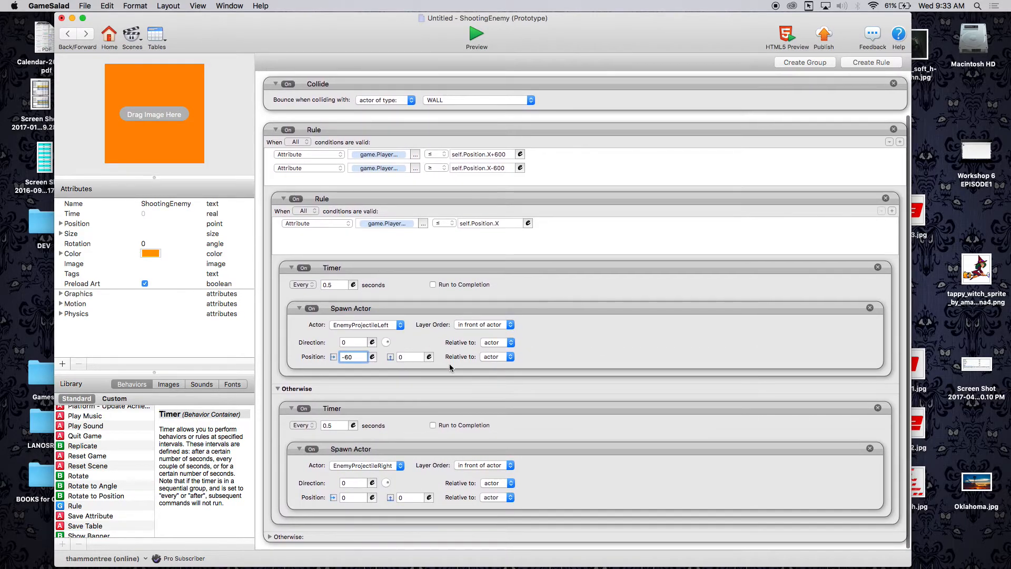
click(355, 497)
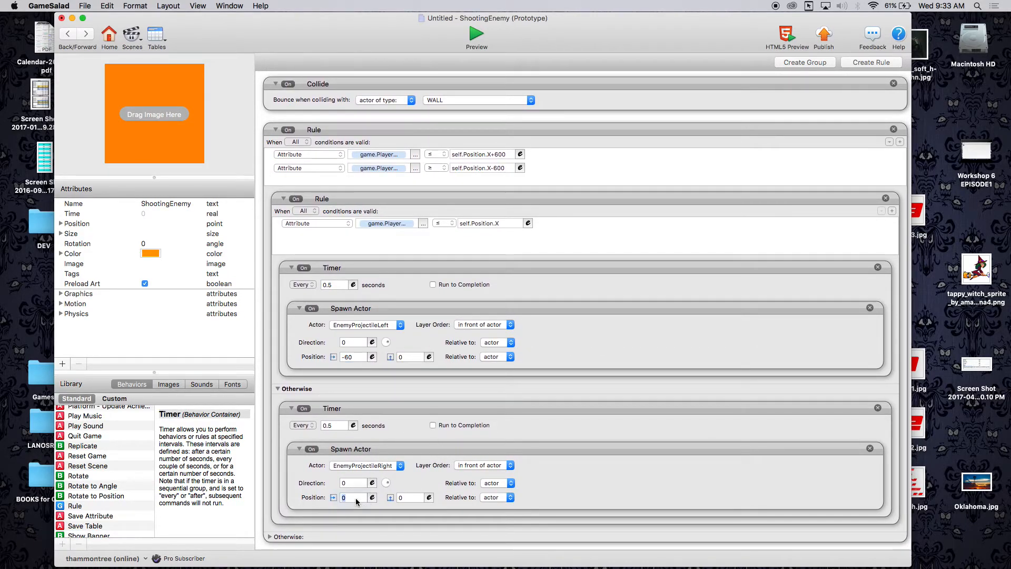
text(60)
click(588, 428)
Step: Preview the offset projectile spawns by running and jumping the player past the orange enemy and back, and return to the actor's rules
key(super+Return)
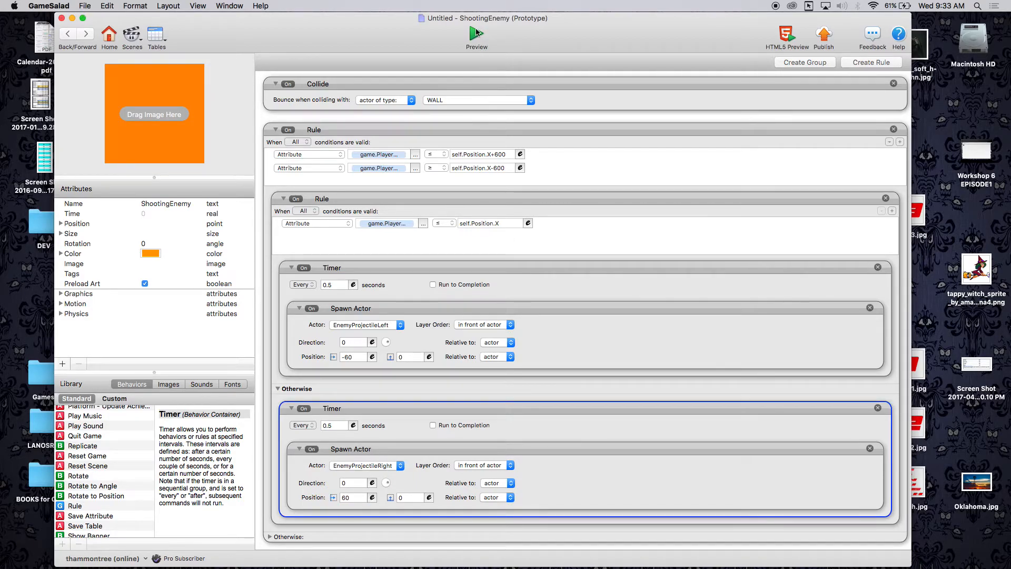
key(Right)
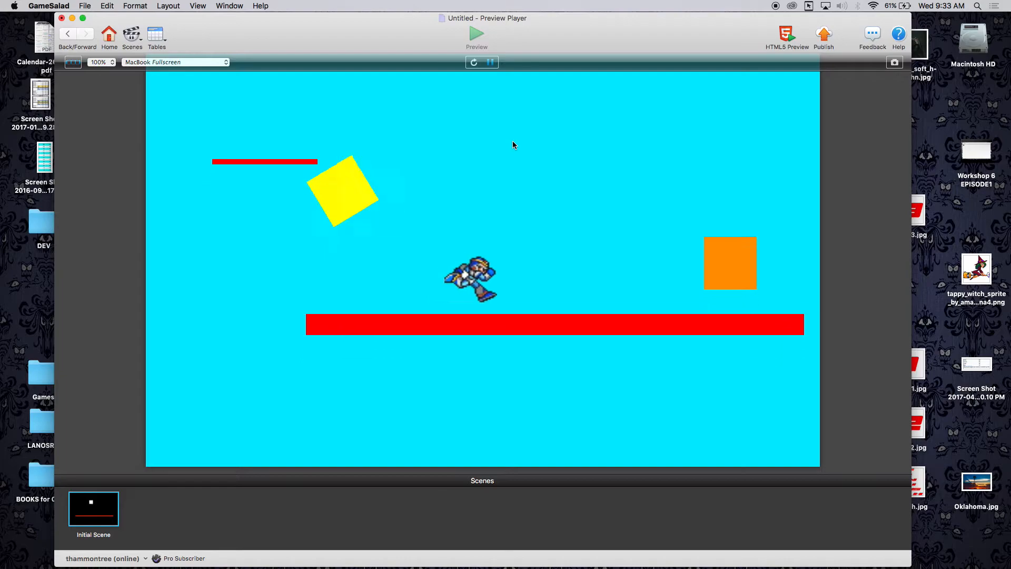
key(space)
key(Right)
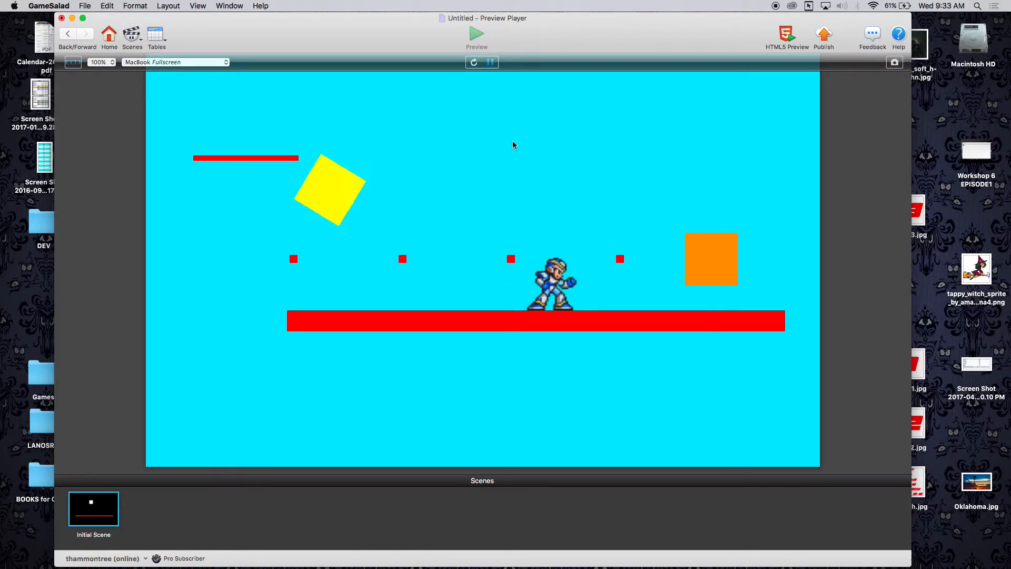
key(space)
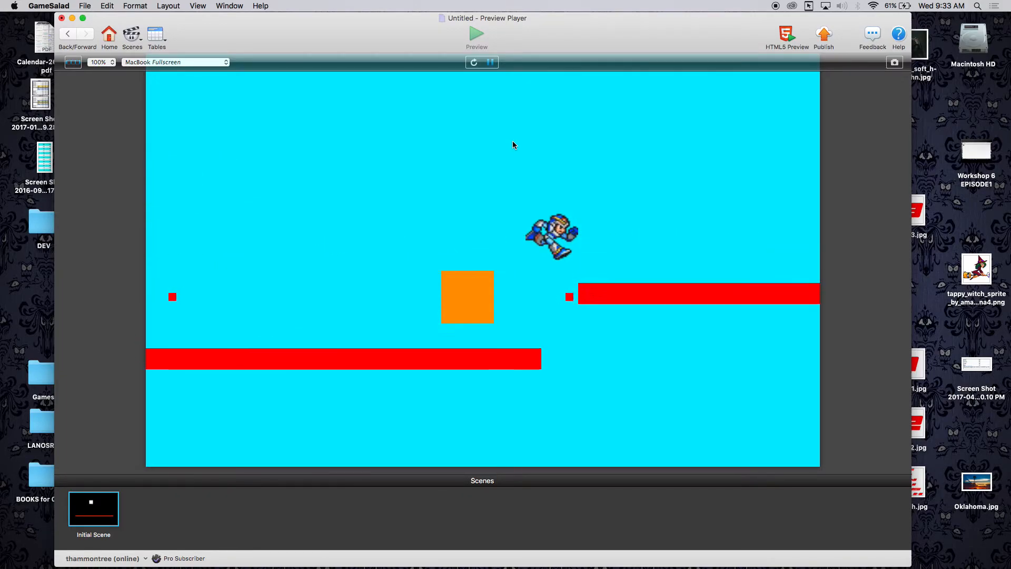
key(Left)
key(Right)
key(space)
key(Left)
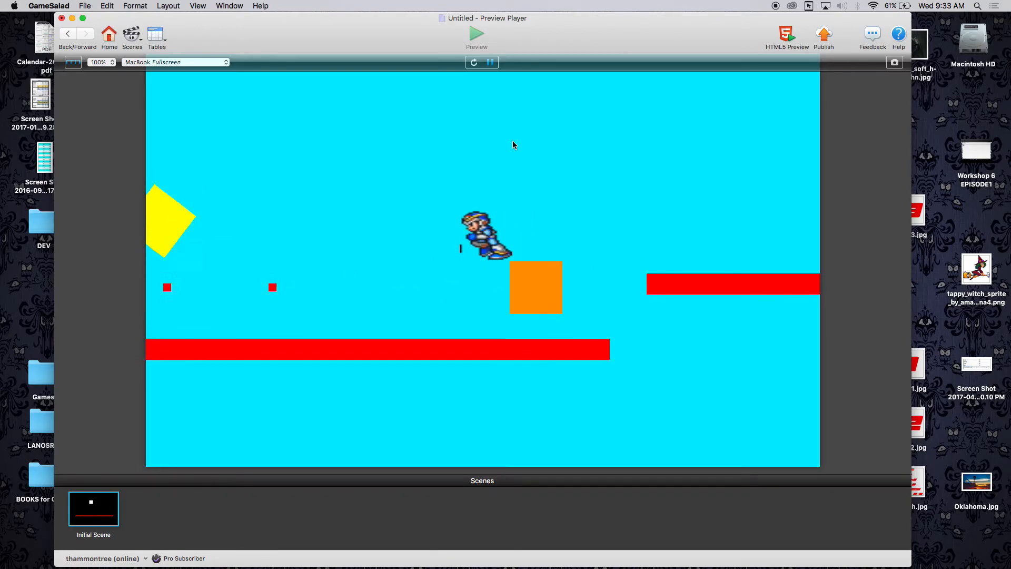
click(69, 36)
Step: Reset the horizontal spawn position to 0 in both Spawn Actor behaviors
click(359, 406)
key(BackSpace)
text(0)
scroll(313, 516, down, 3)
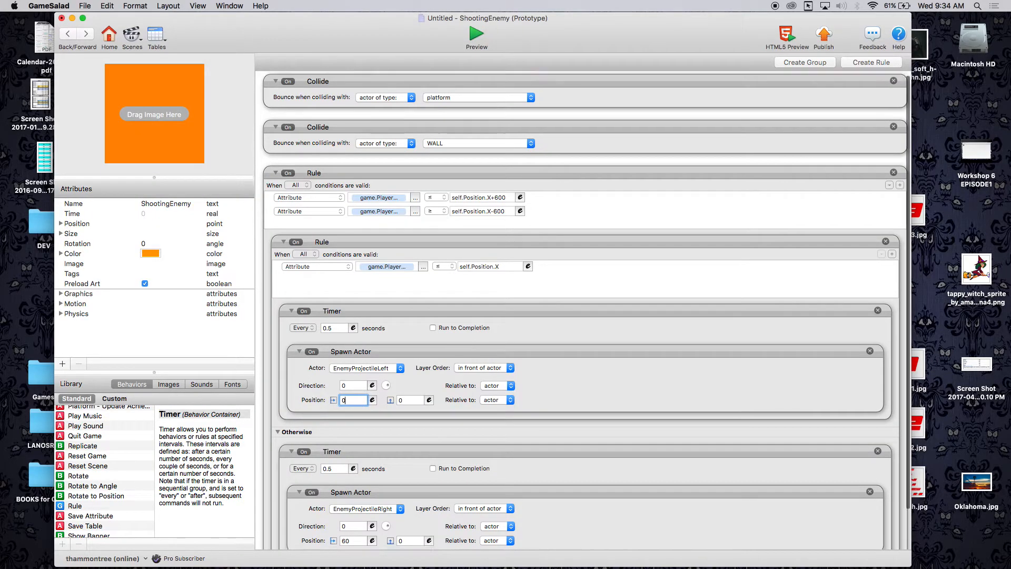
click(355, 496)
text(0)
Step: Set the layer order of both Spawn Actor behaviors to in back of actor
click(509, 324)
click(482, 333)
click(508, 465)
click(494, 473)
Step: Preview the projectiles spawning behind the enemy from both sides, and return to the ShootingEnemy's rules
key(super+Return)
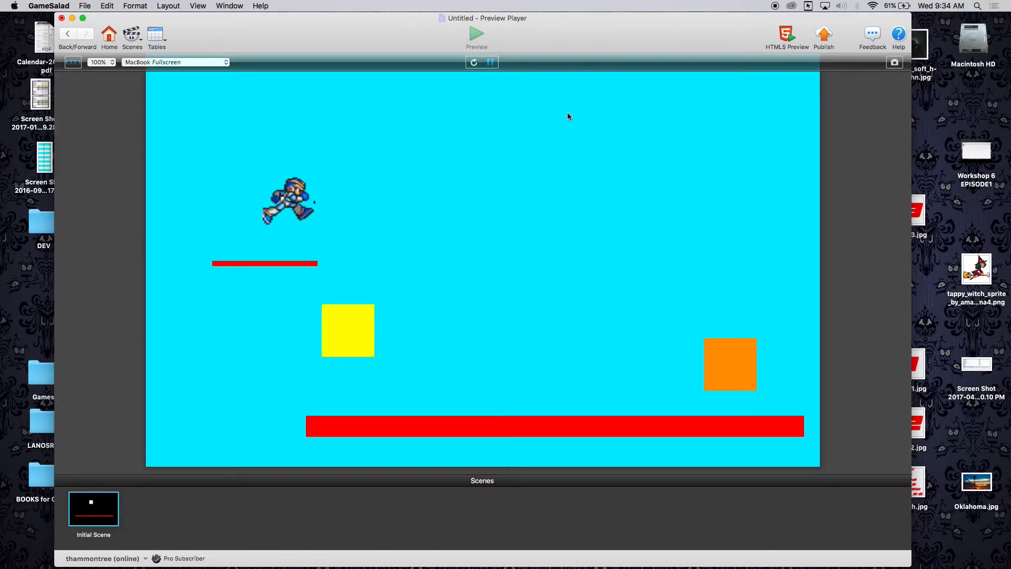
key(Right)
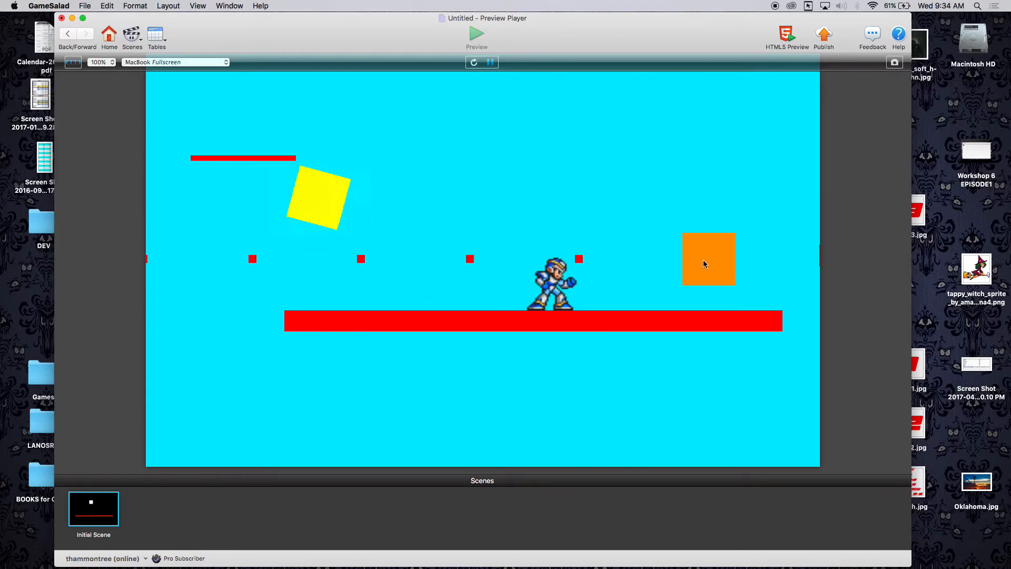
key(Right)
key(Up)
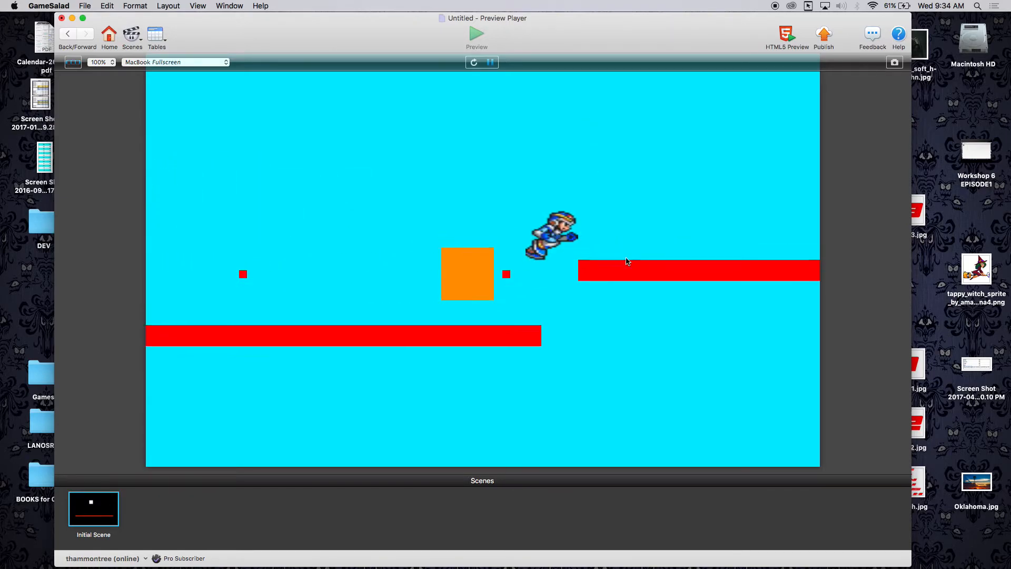
key(Left)
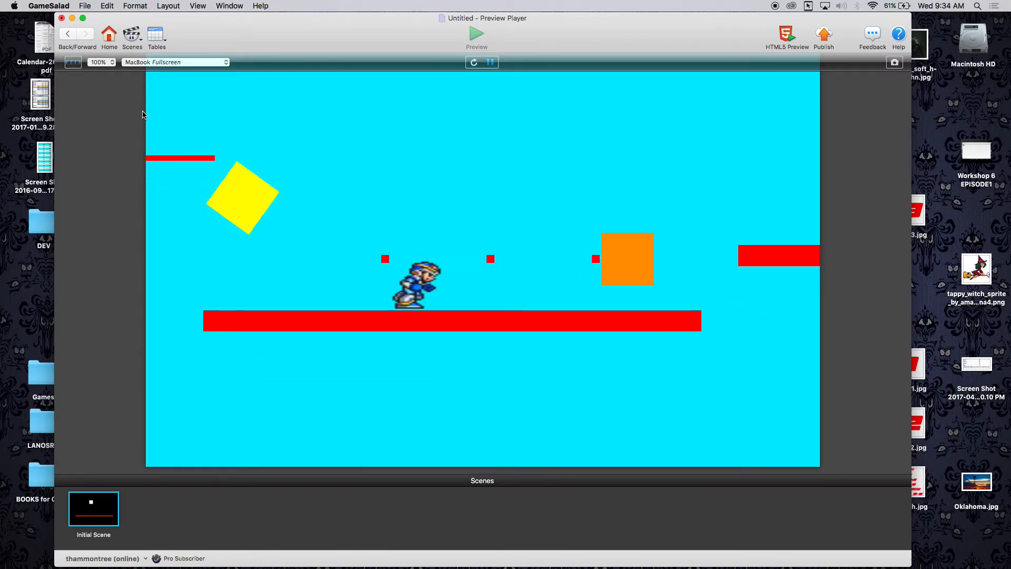
key(Left)
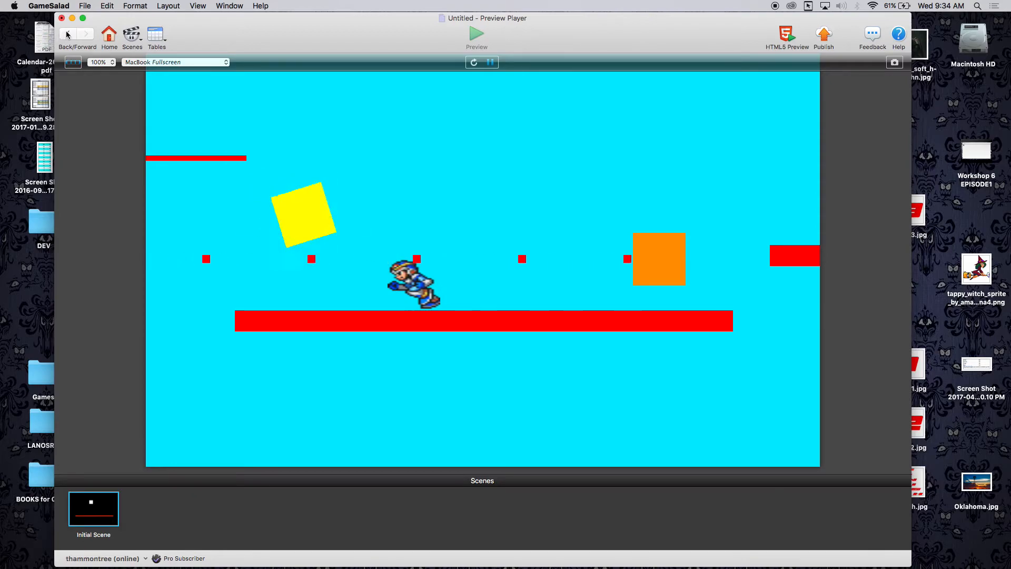
click(67, 35)
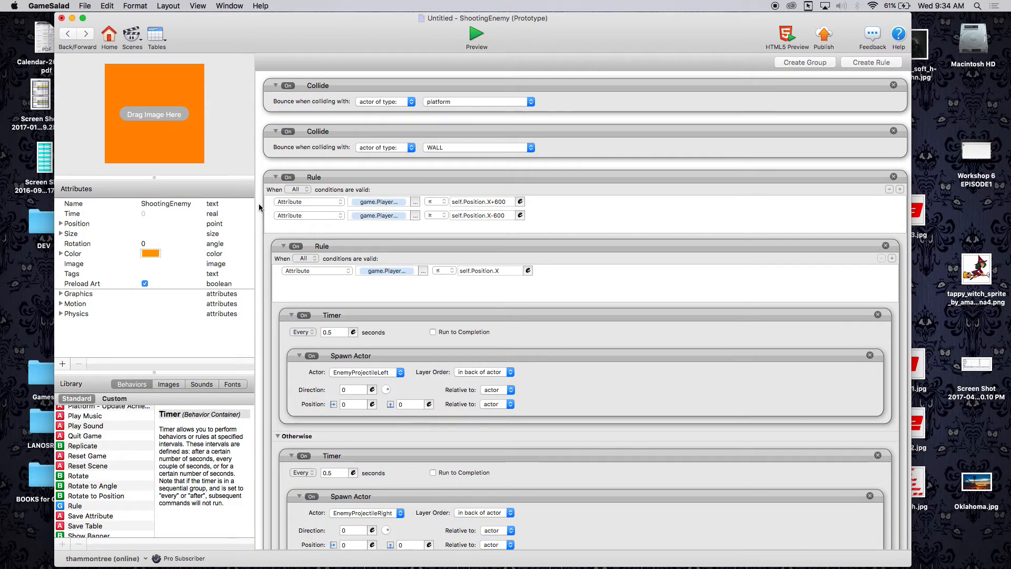
Step: Open the EnemyProjectileLeft actor from the initial scene and add a Timer behavior set to After 3 seconds
click(66, 35)
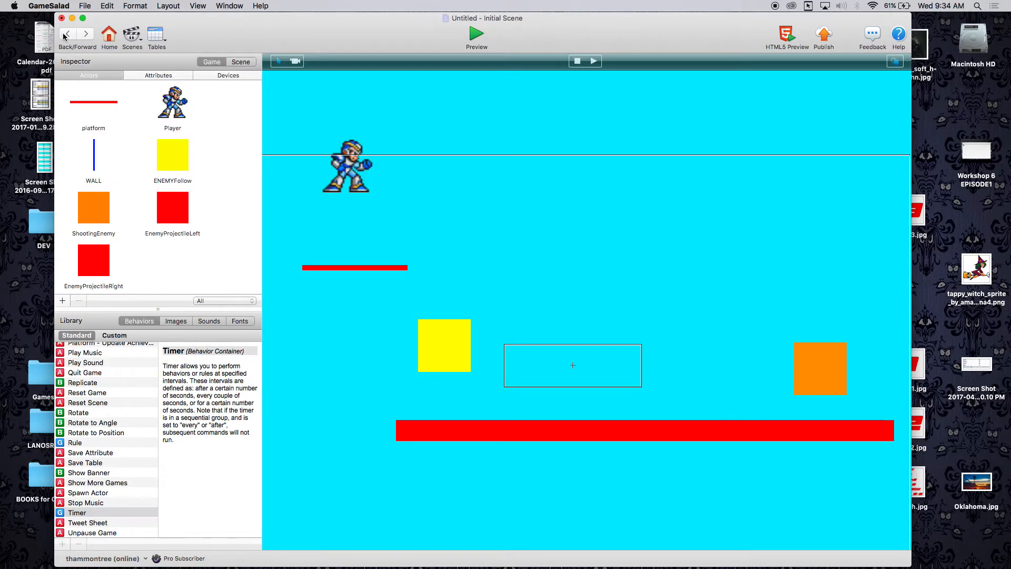
double_click(176, 212)
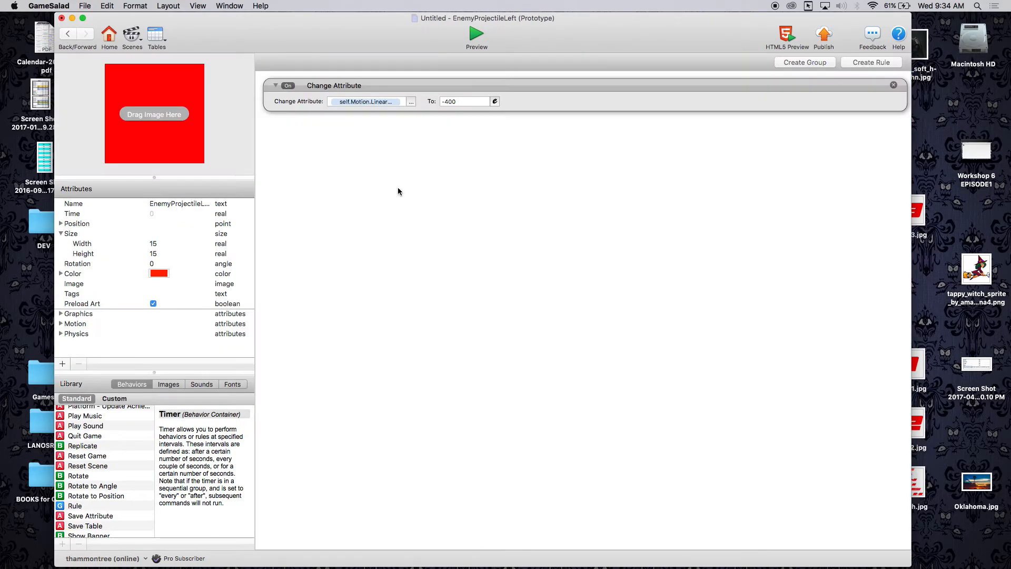
scroll(119, 479, down, 6)
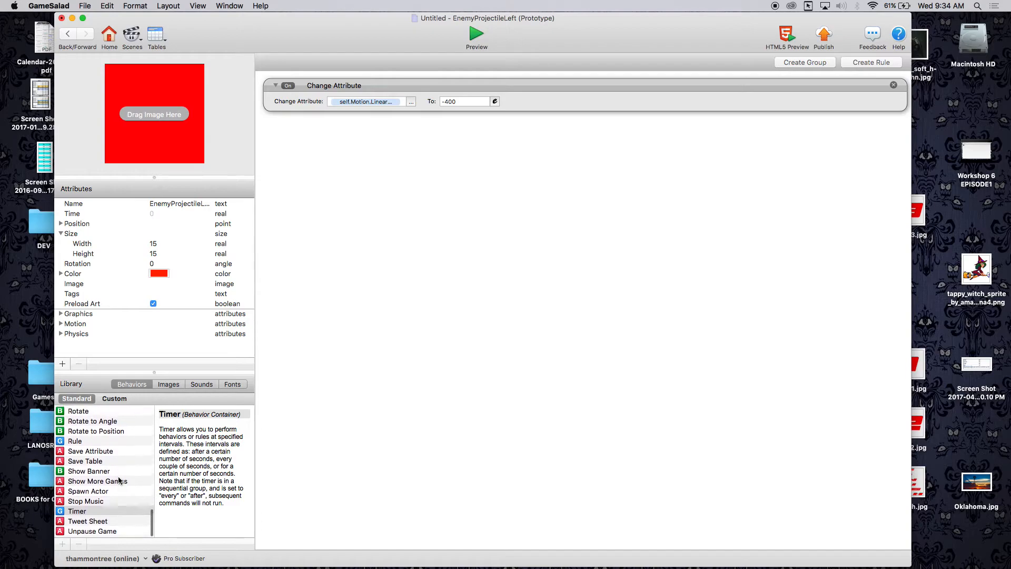
drag(76, 515, 414, 208)
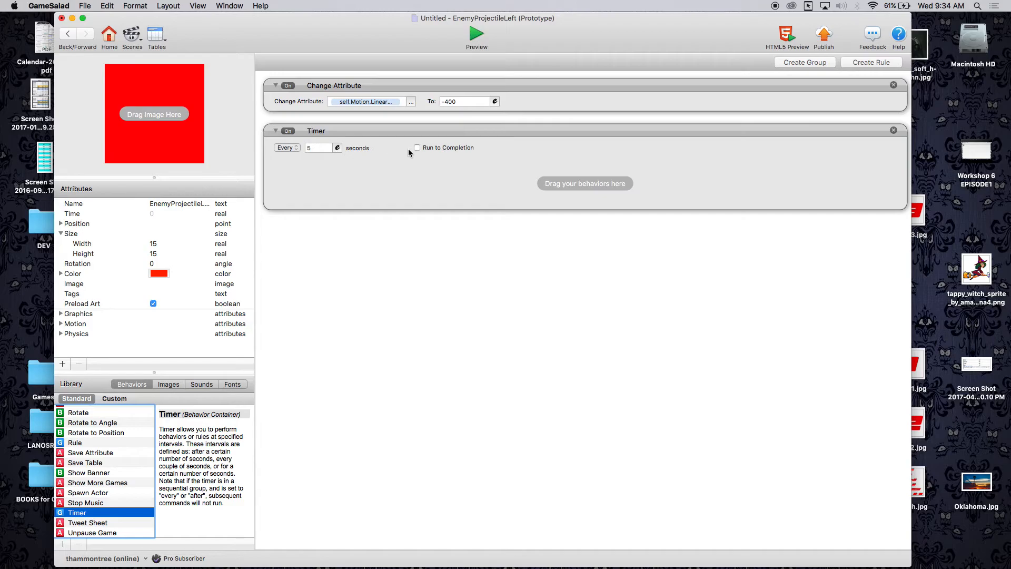
click(289, 148)
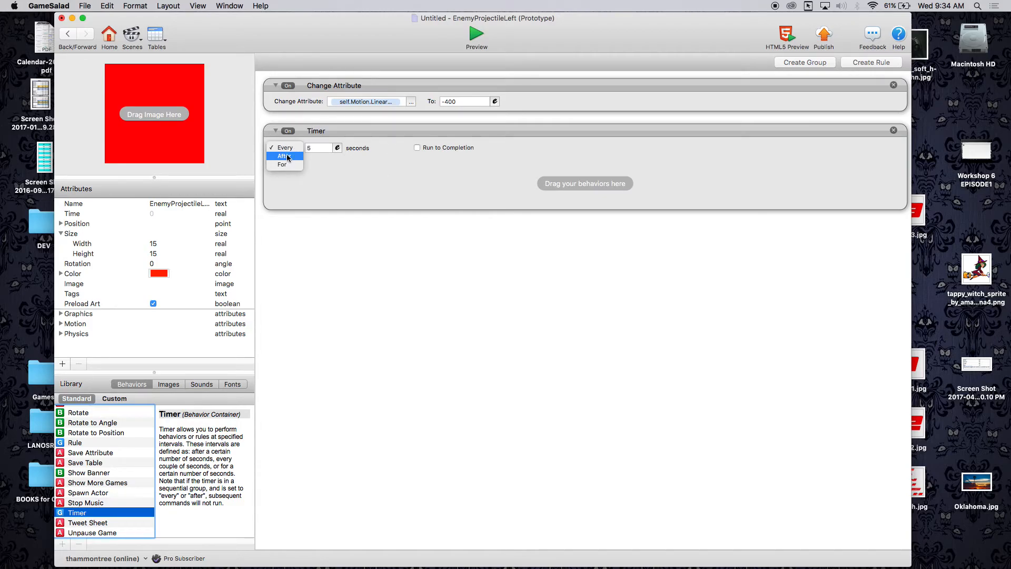
click(285, 157)
click(321, 149)
text(3)
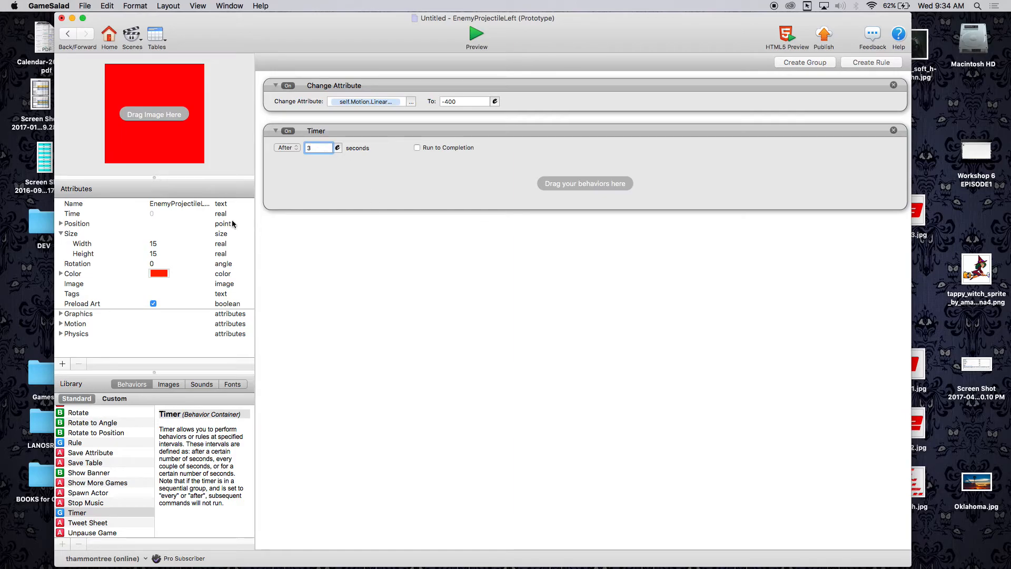
Step: Nest a Destroy behavior inside EnemyProjectileLeft's timer and copy the timer
scroll(86, 519, down, 3)
scroll(85, 500, up, 10)
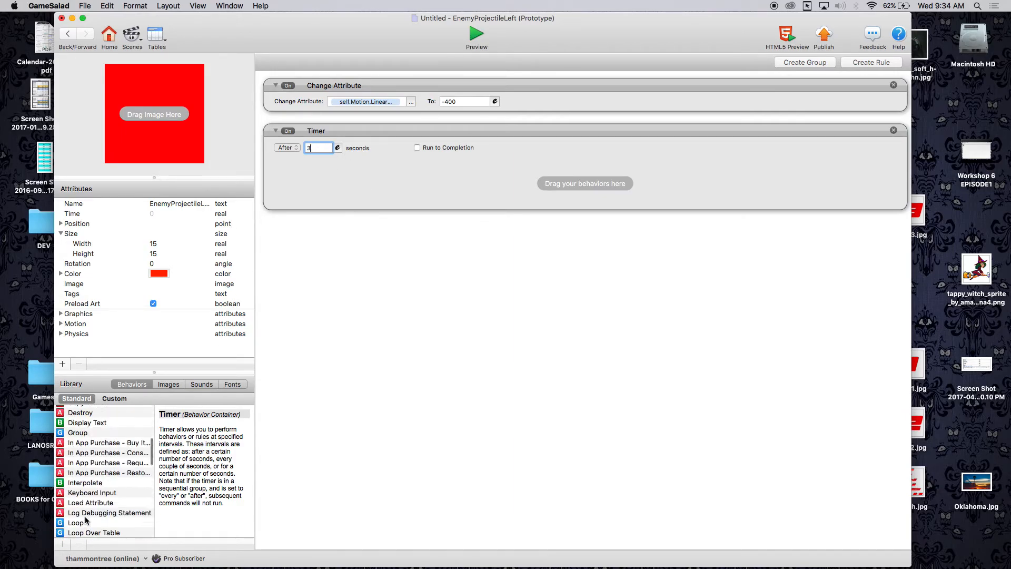
scroll(82, 471, down, 2)
scroll(82, 471, down, 3)
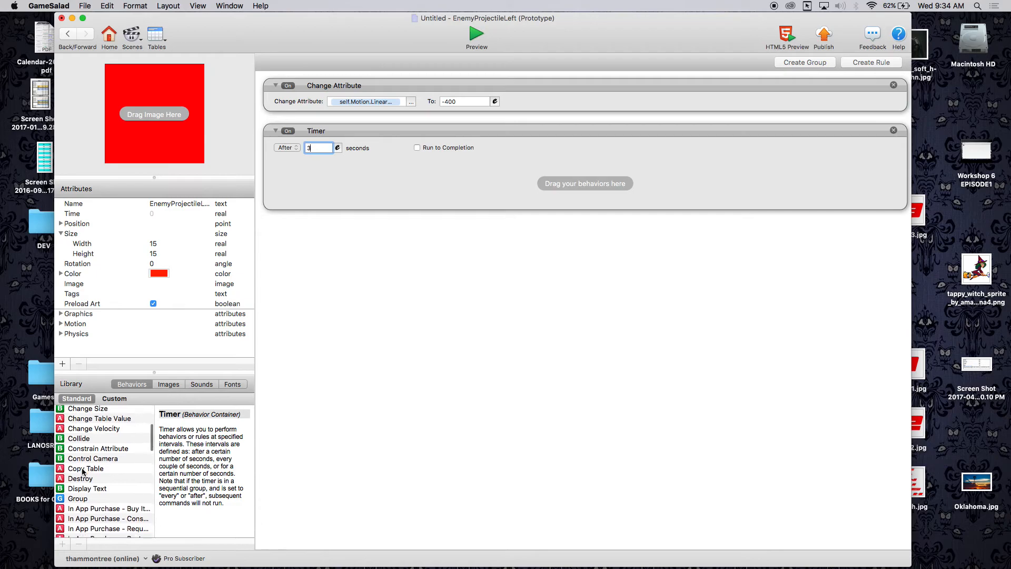
drag(80, 452, 352, 192)
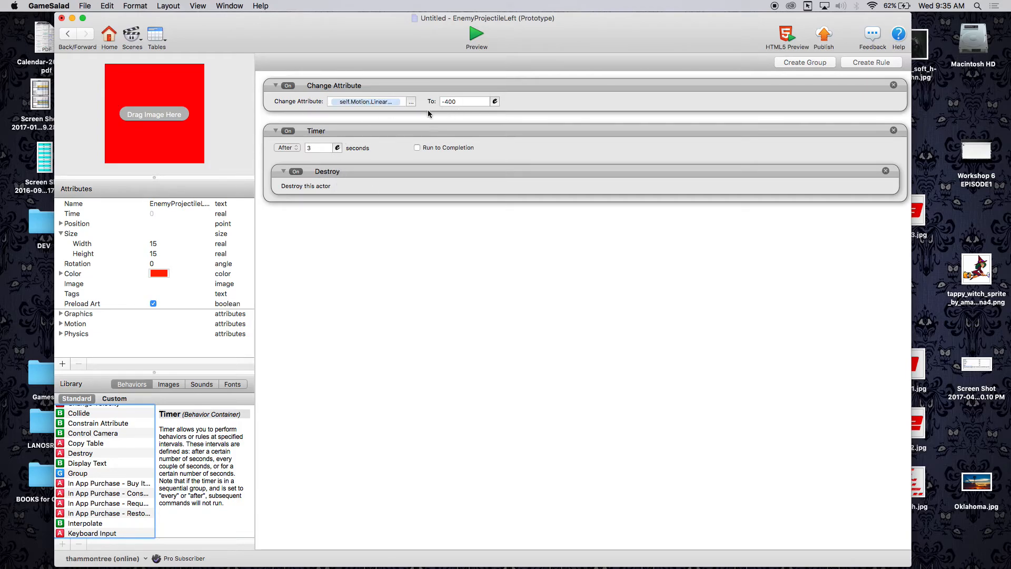
click(318, 133)
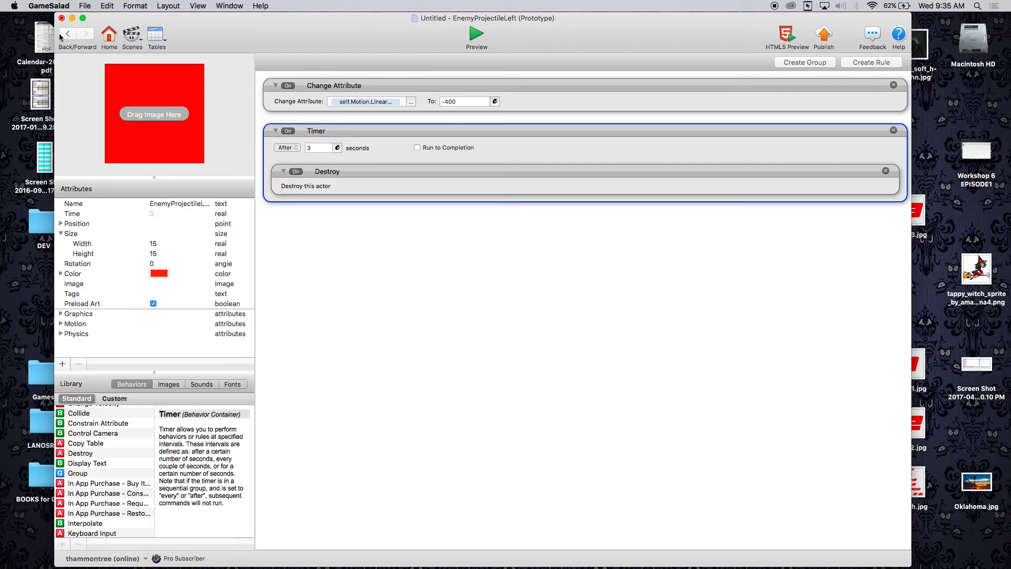
Step: Set EnemyProjectileLeft's timer to 2 seconds and return to the initial scene
double_click(319, 148)
text(2)
click(376, 254)
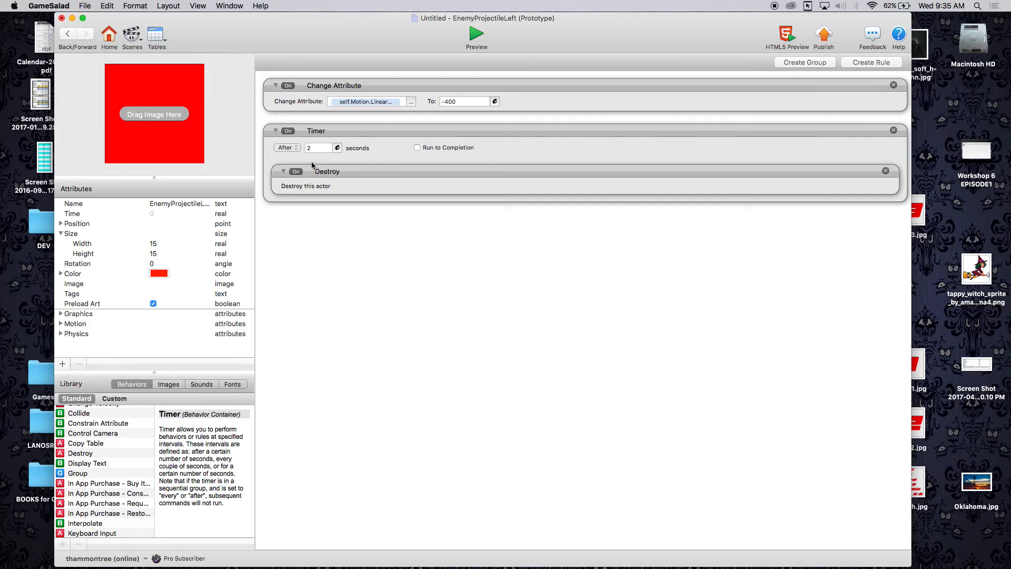
click(69, 34)
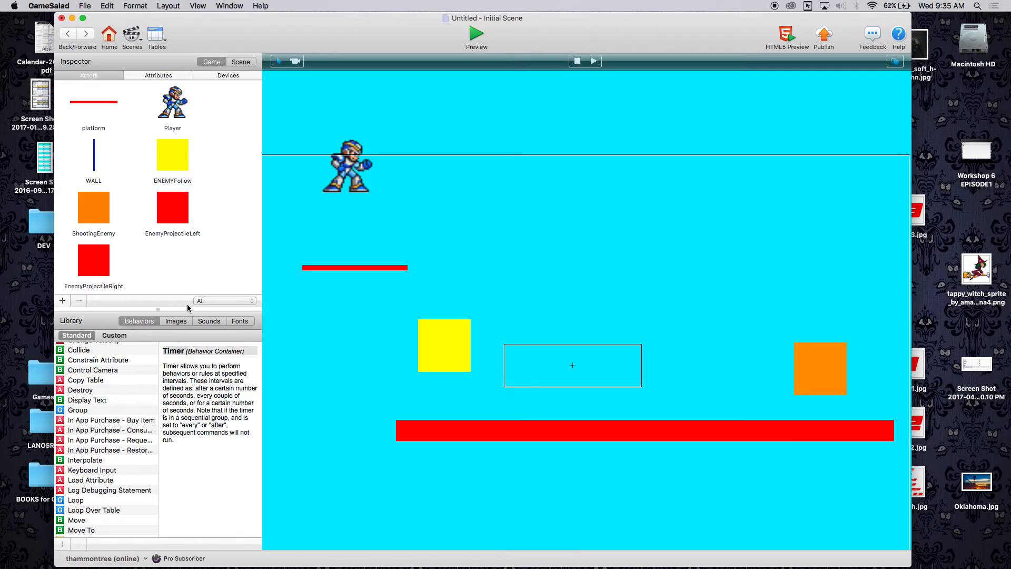
Step: Open the EnemyProjectileRight actor and paste the copied Destroy timer into its behaviors
double_click(98, 269)
click(436, 214)
key(super+v)
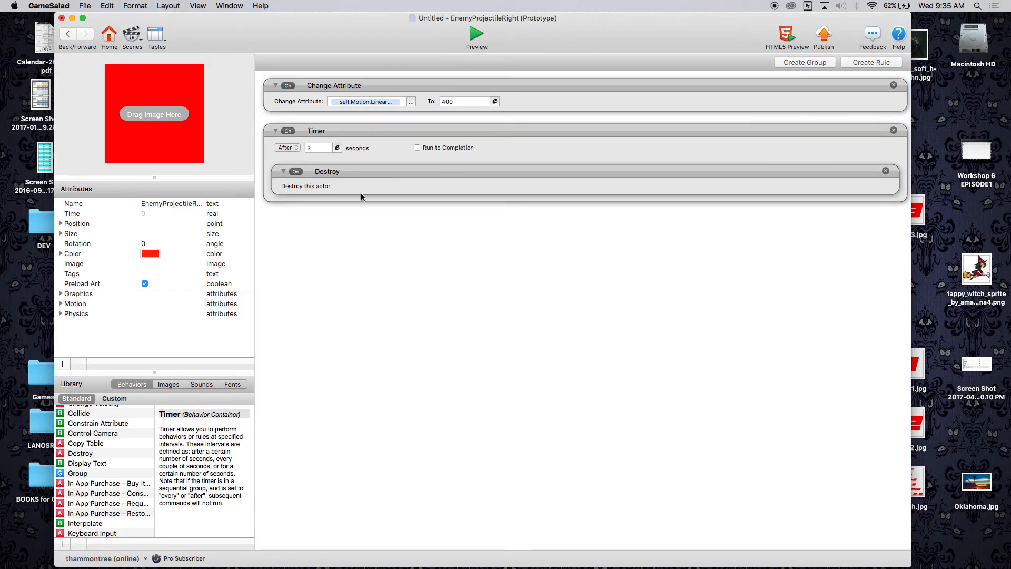
Step: Set EnemyProjectileRight's timer to 2 seconds and save the project
double_click(321, 151)
text(2)
click(335, 298)
key(super+s)
Step: Preview the timed projectile destruction by moving the player around near the orange enemy, and return to the EnemyProjectileRight actor
click(475, 48)
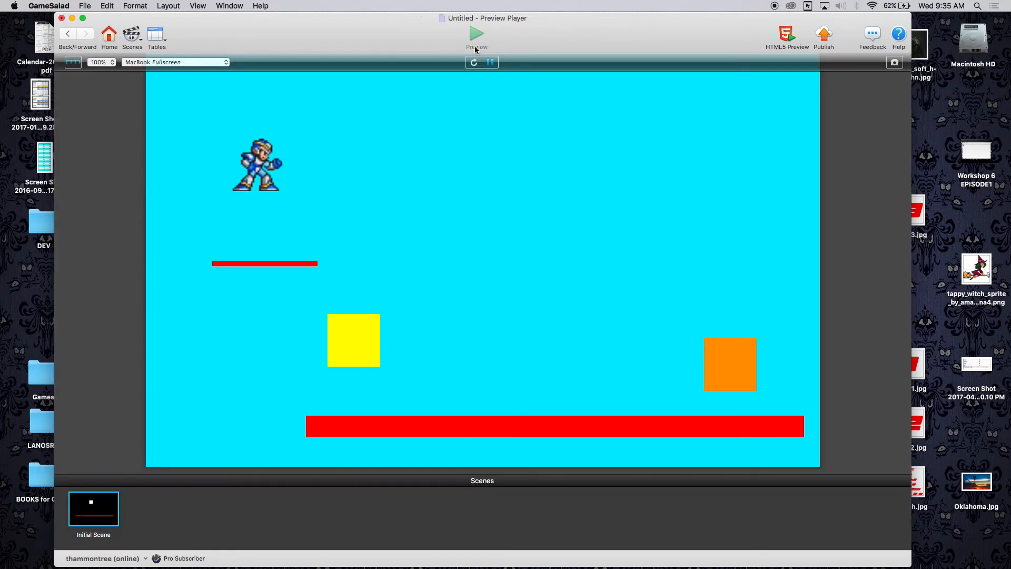
key(Right)
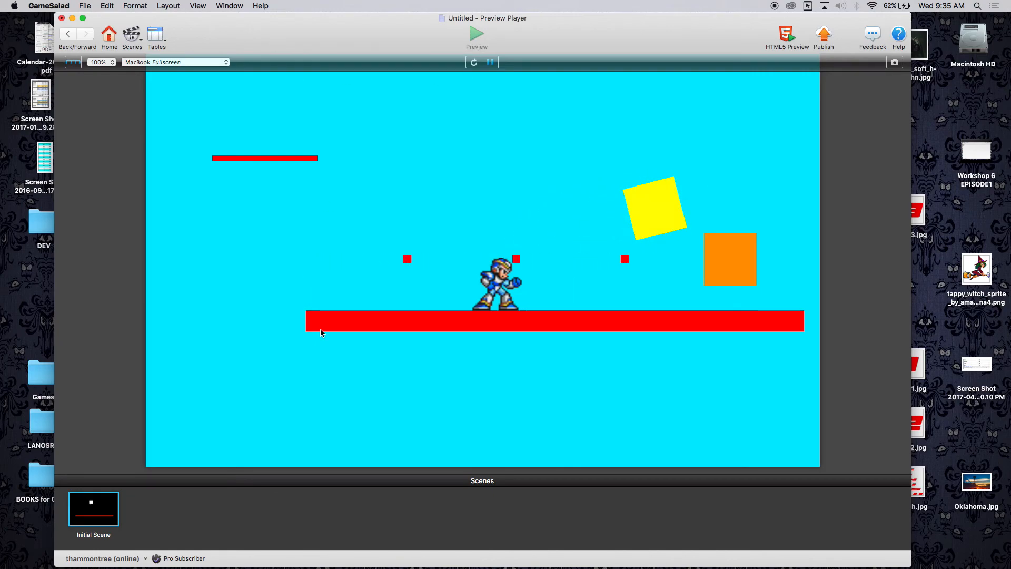
key(Right)
key(Left)
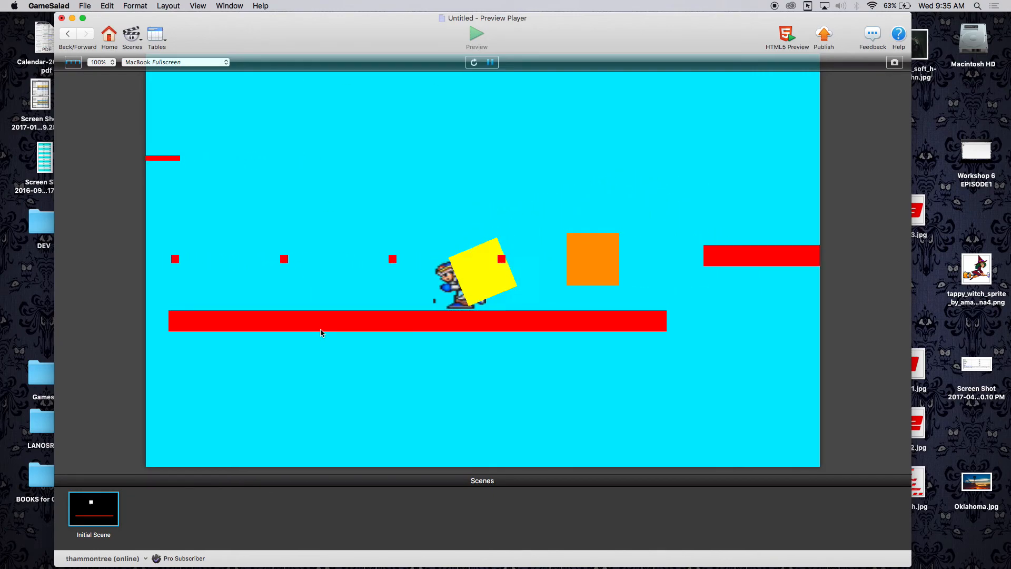
key(Right)
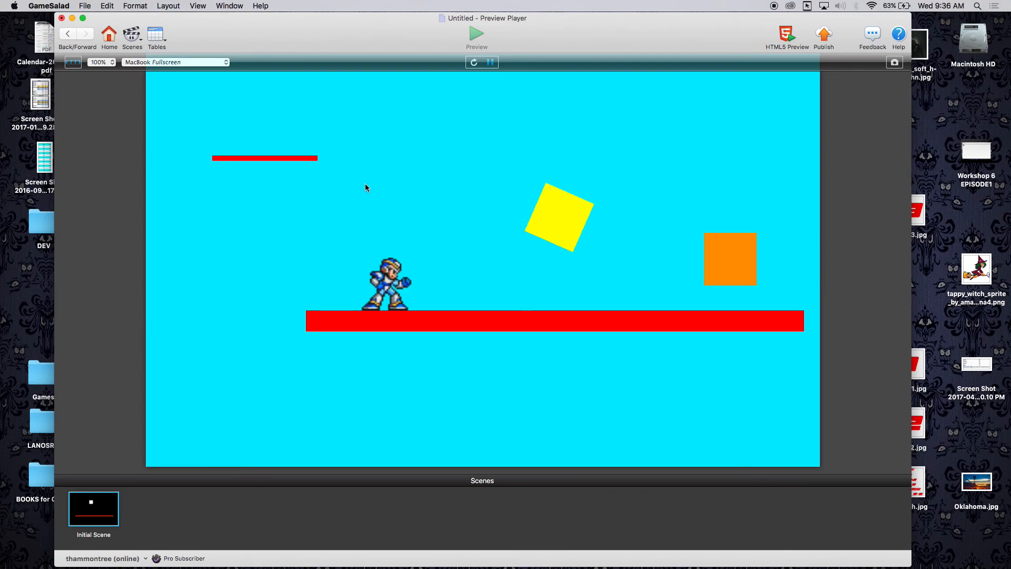
click(67, 34)
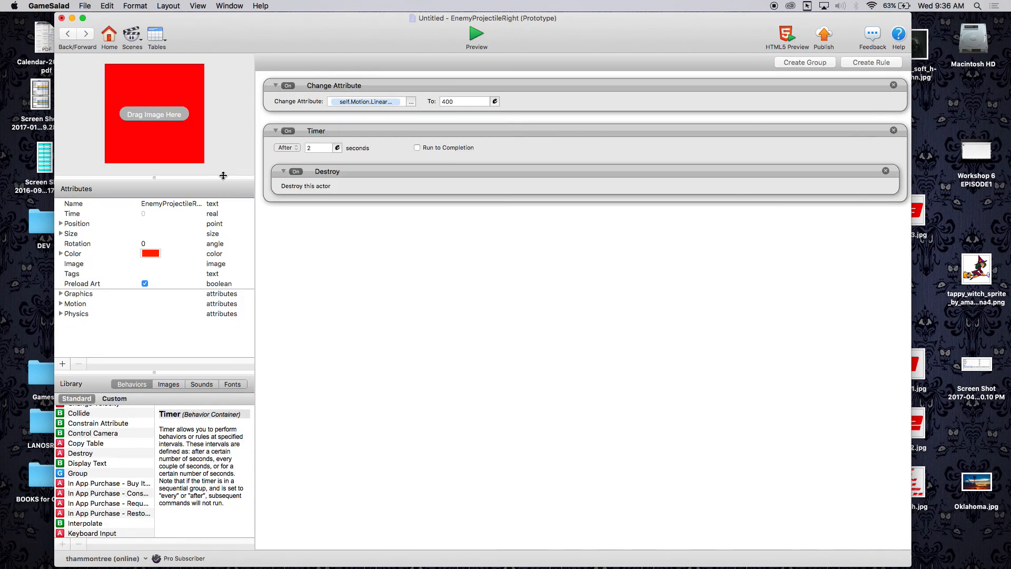